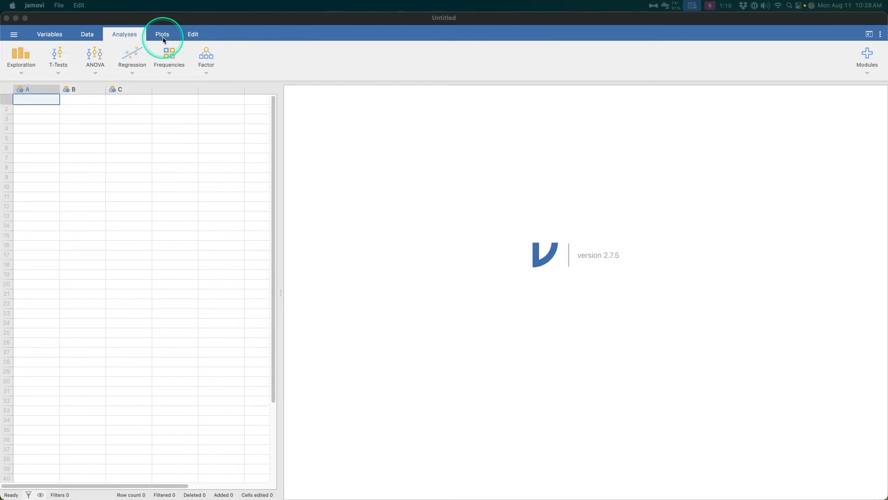
- Switch to the browser's jamovi release notes and read through the individual entries of the 2.7.1 release
{"action": "key", "text": "ctrl+Up"}
{"action": "left_click", "coordinate": [665, 165]}
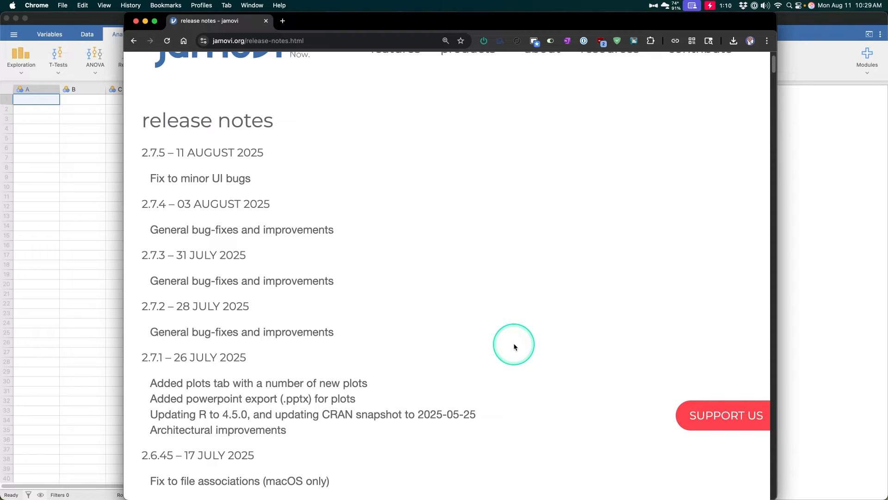
{"action": "left_click_drag", "start_coordinate": [249, 358], "coordinate": [141, 357]}
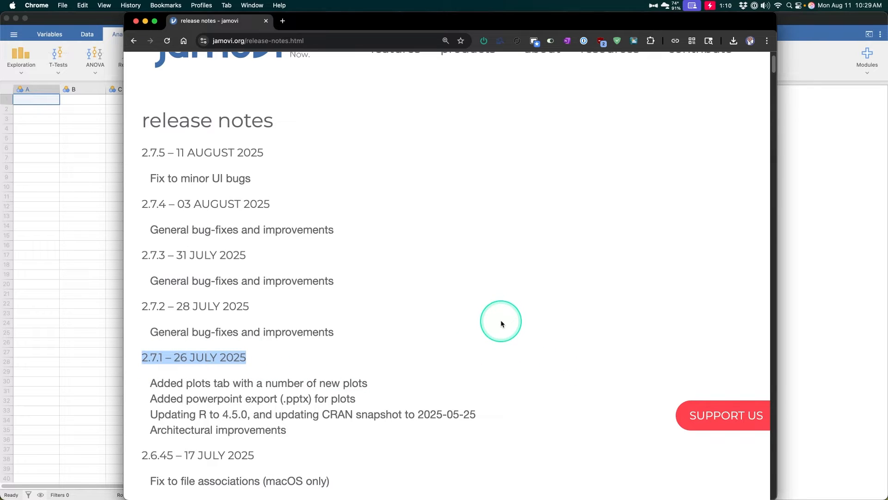
{"action": "left_click_drag", "start_coordinate": [362, 383], "coordinate": [151, 381]}
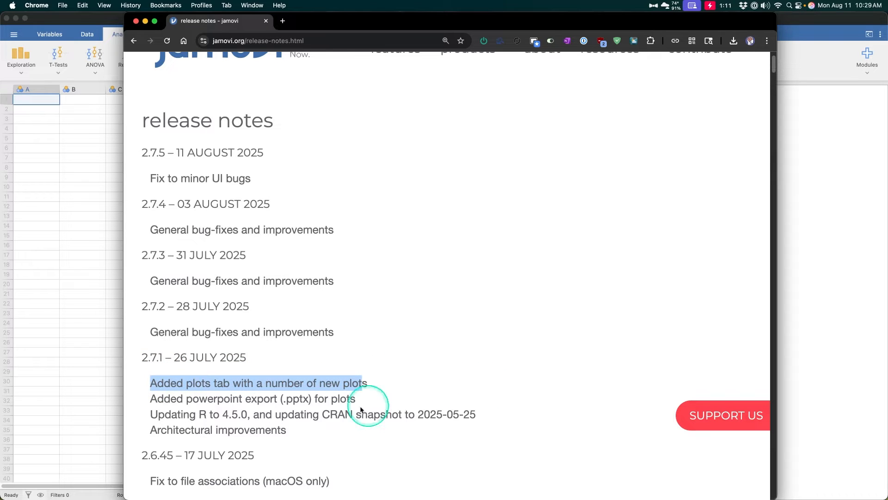
{"action": "left_click_drag", "start_coordinate": [356, 398], "coordinate": [148, 399]}
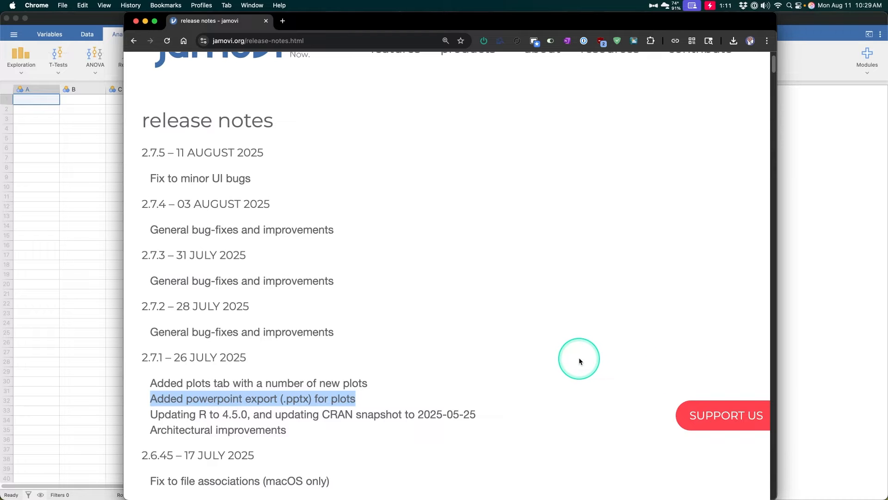
{"action": "left_click_drag", "start_coordinate": [305, 425], "coordinate": [150, 417]}
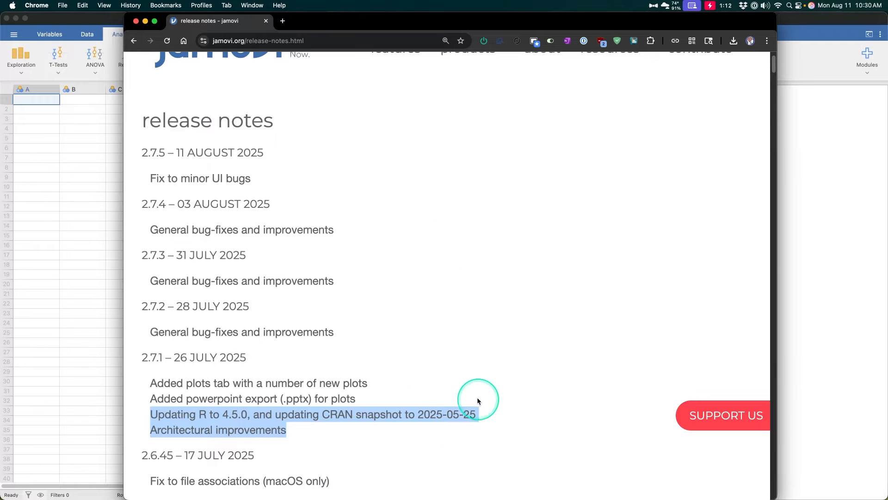
{"action": "left_click", "coordinate": [398, 458]}
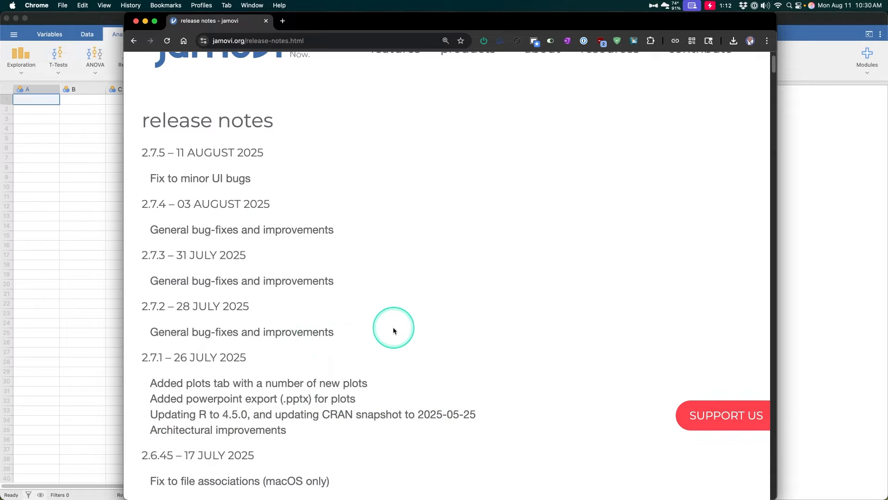
- Review the 2.7.5 entry at the start of the release notes and close the browser page
{"action": "scroll", "coordinate": [393, 330], "scroll_direction": "up", "scroll_amount": 2}
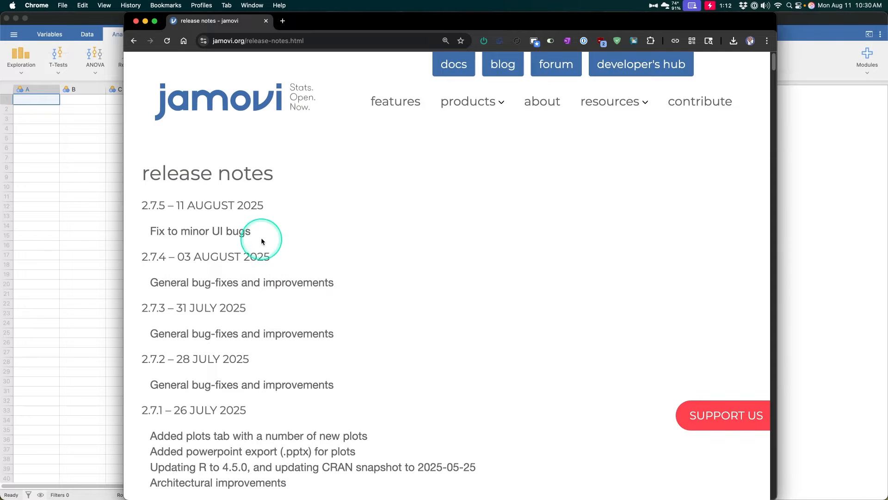
{"action": "left_click_drag", "start_coordinate": [262, 241], "coordinate": [129, 243]}
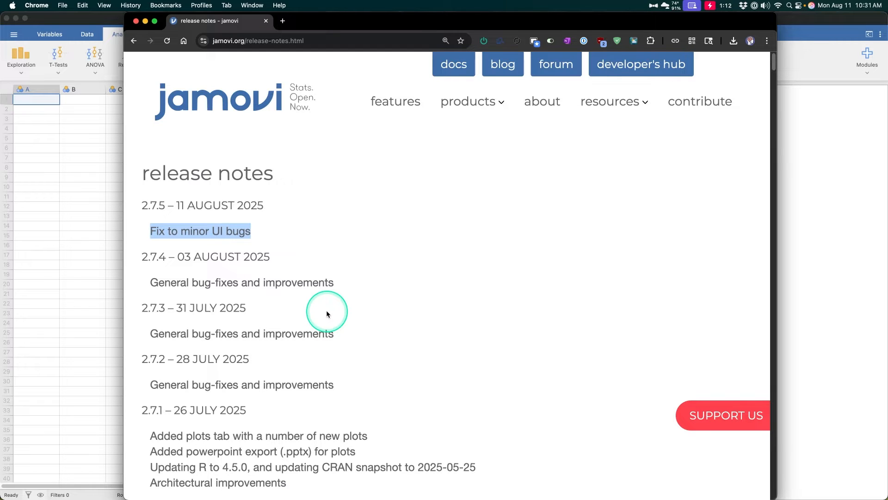
{"action": "scroll", "coordinate": [393, 270], "scroll_direction": "down", "scroll_amount": 2}
{"action": "scroll", "coordinate": [394, 269], "scroll_direction": "up", "scroll_amount": 2}
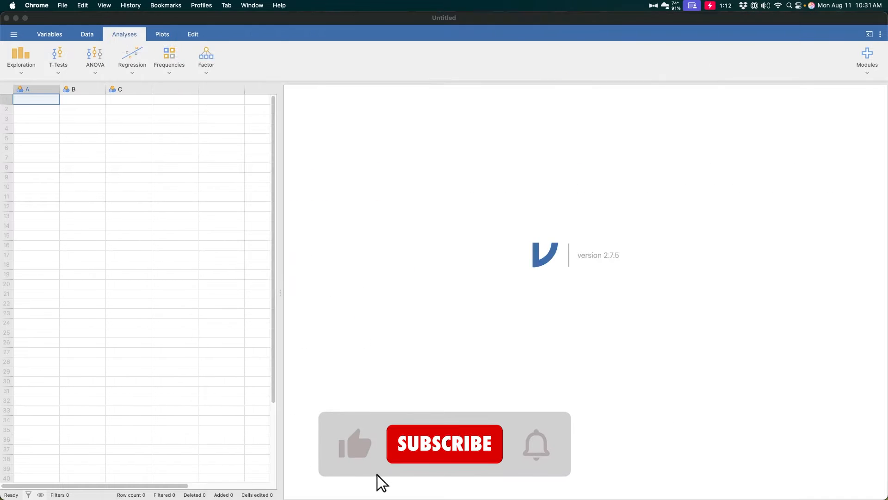
{"action": "key", "text": "super+w"}
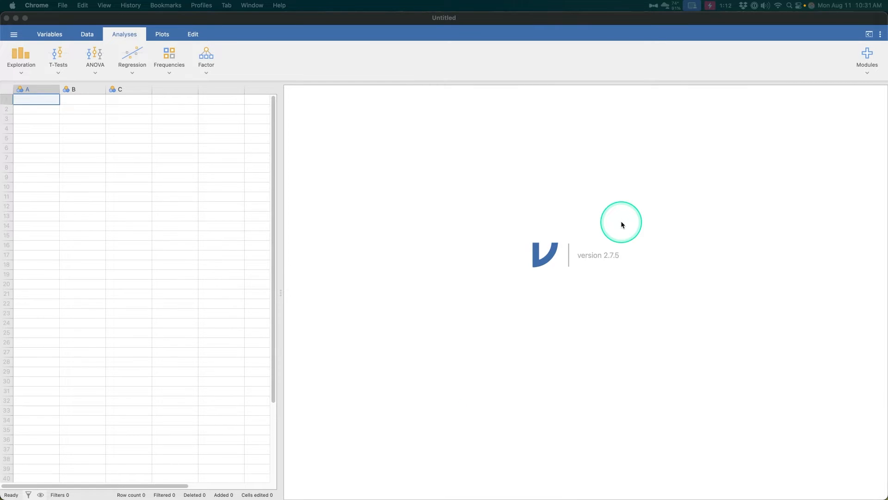
- Examine the available plot types, including the additional ones, and compare them with the analysis categories
{"action": "left_click", "coordinate": [187, 36]}
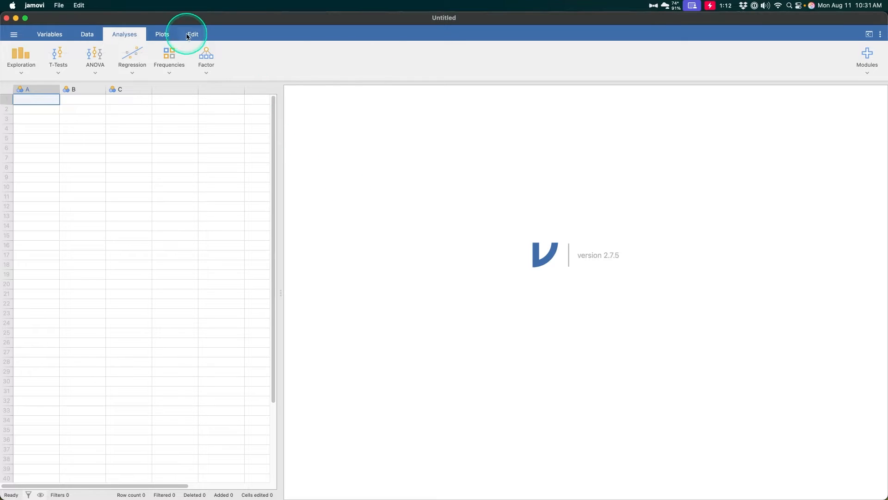
{"action": "left_click", "coordinate": [162, 34]}
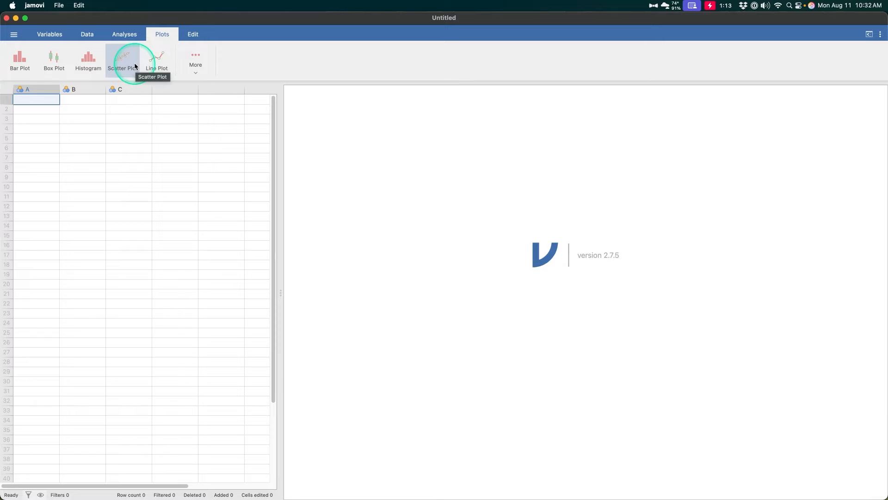
{"action": "left_click", "coordinate": [114, 34]}
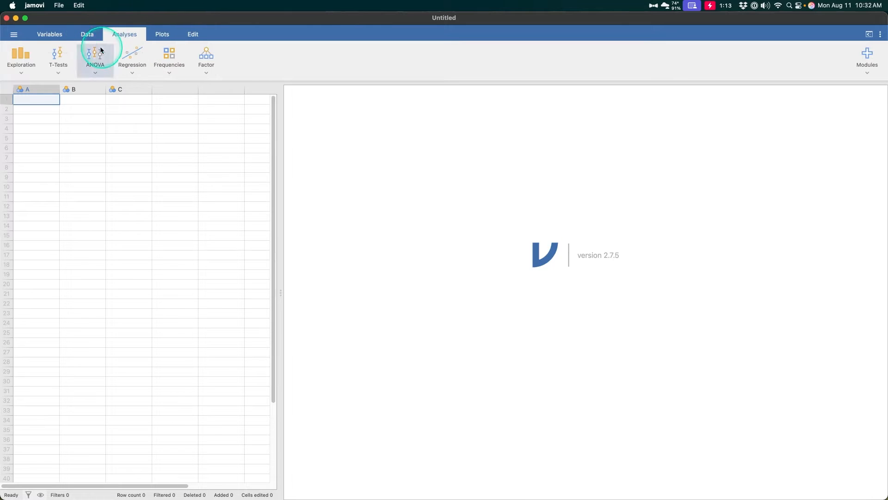
{"action": "left_click", "coordinate": [163, 35]}
{"action": "left_click", "coordinate": [126, 36]}
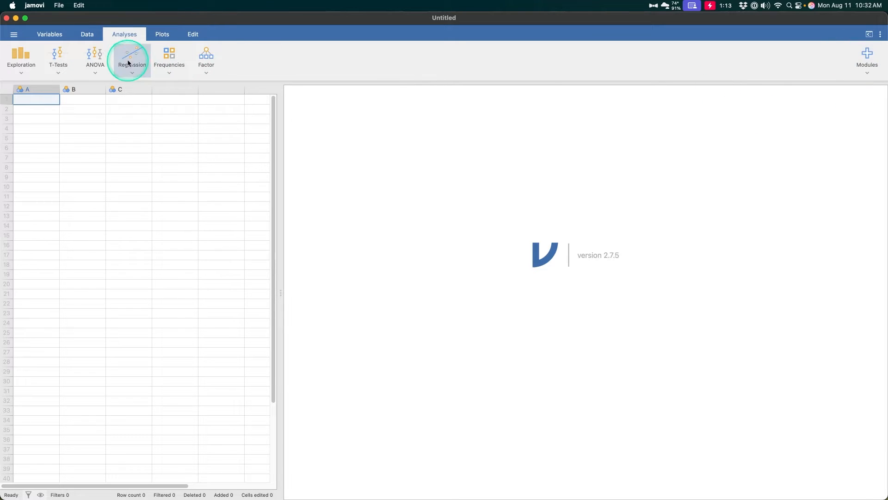
{"action": "left_click", "coordinate": [162, 34]}
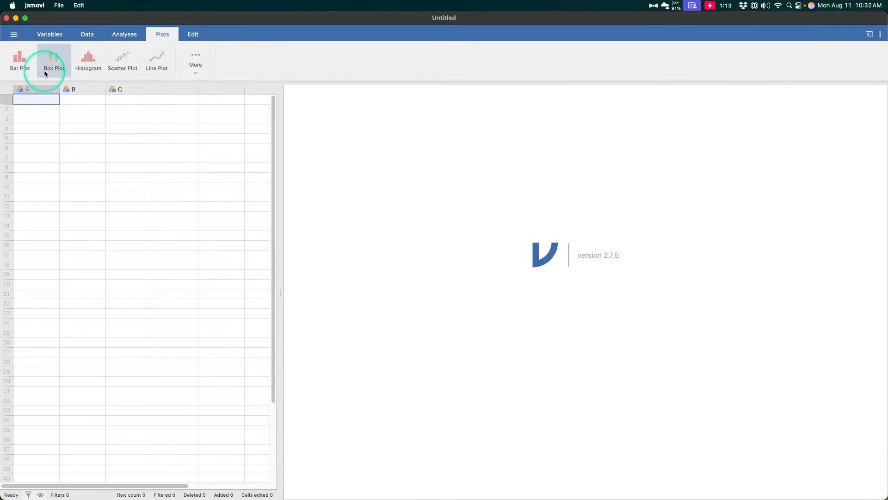
{"action": "left_click", "coordinate": [193, 66]}
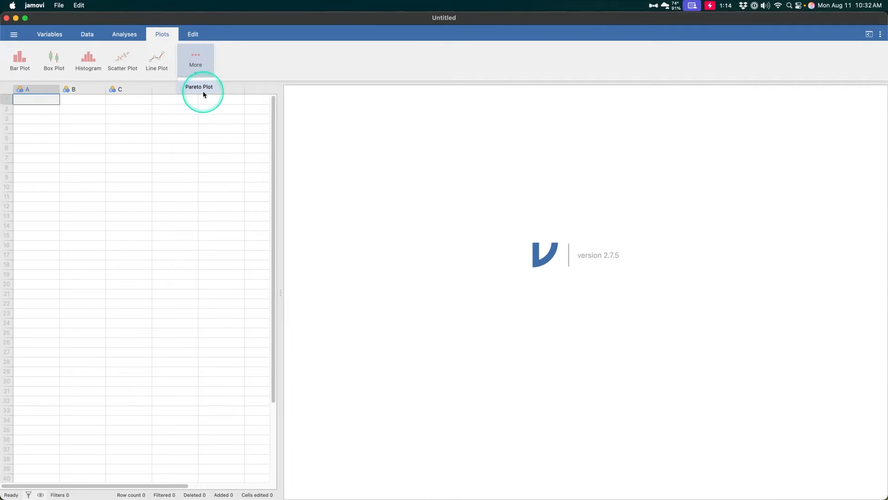
{"action": "left_click", "coordinate": [260, 57]}
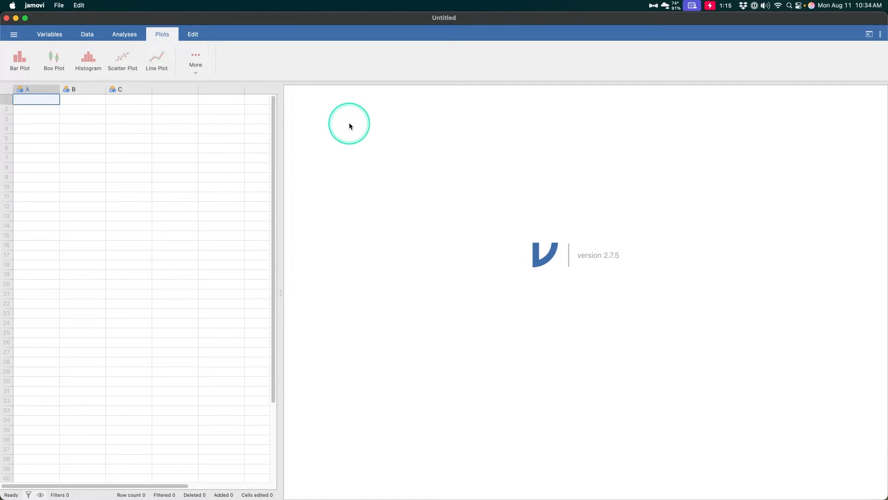
- Switch to the jamovi window with the Big 5 data and locate the Big 5 data set in the Data Library
{"action": "key", "text": "ctrl+Up"}
{"action": "left_click", "coordinate": [359, 129]}
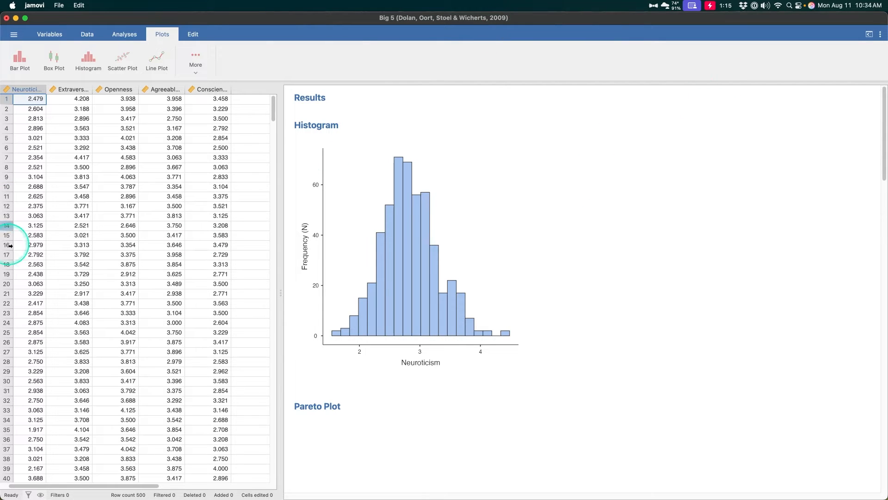
{"action": "left_click", "coordinate": [31, 38]}
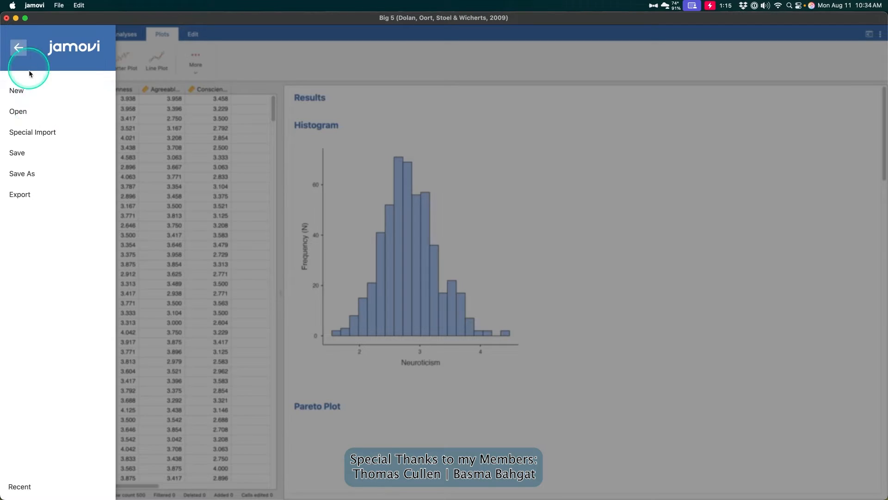
{"action": "left_click", "coordinate": [21, 115]}
{"action": "left_click", "coordinate": [40, 151]}
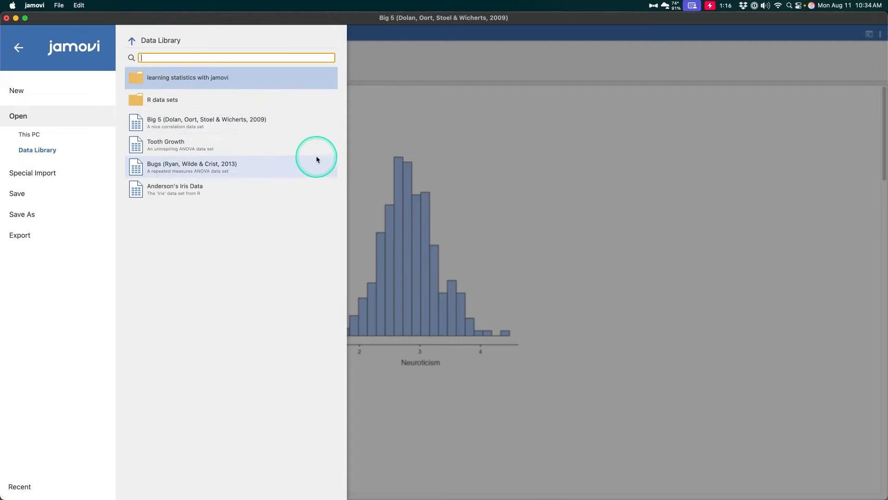
{"action": "left_click", "coordinate": [266, 120]}
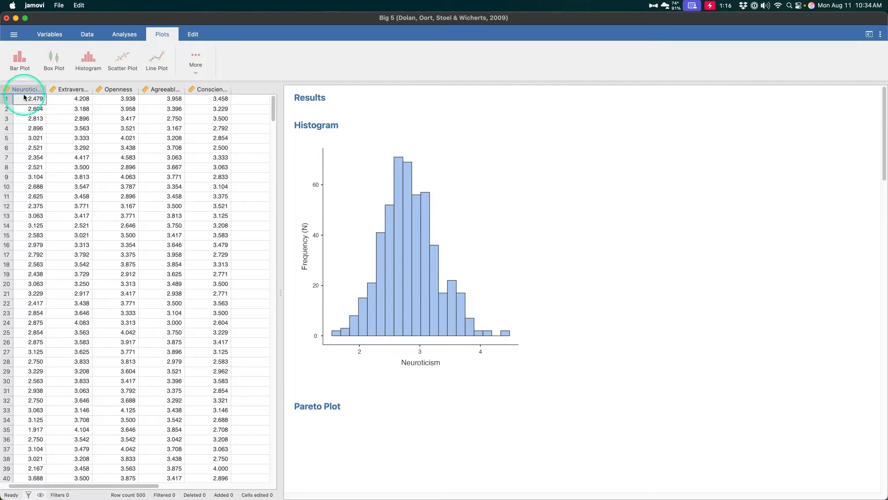
- Examine the variable settings of the existing Pareto plot and the Neuroticism histogram in the results
{"action": "scroll", "coordinate": [483, 240], "scroll_direction": "down", "scroll_amount": 3}
{"action": "left_click", "coordinate": [400, 250]}
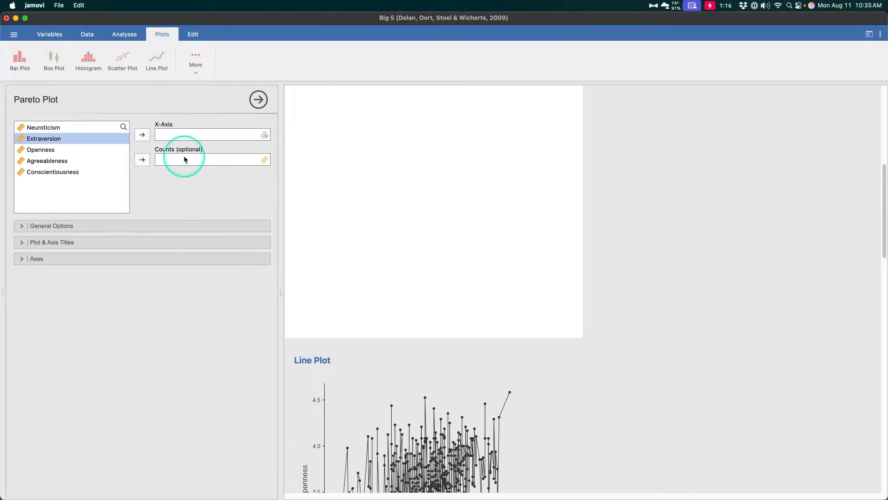
{"action": "scroll", "coordinate": [492, 143], "scroll_direction": "up", "scroll_amount": 5}
{"action": "left_click", "coordinate": [463, 214]}
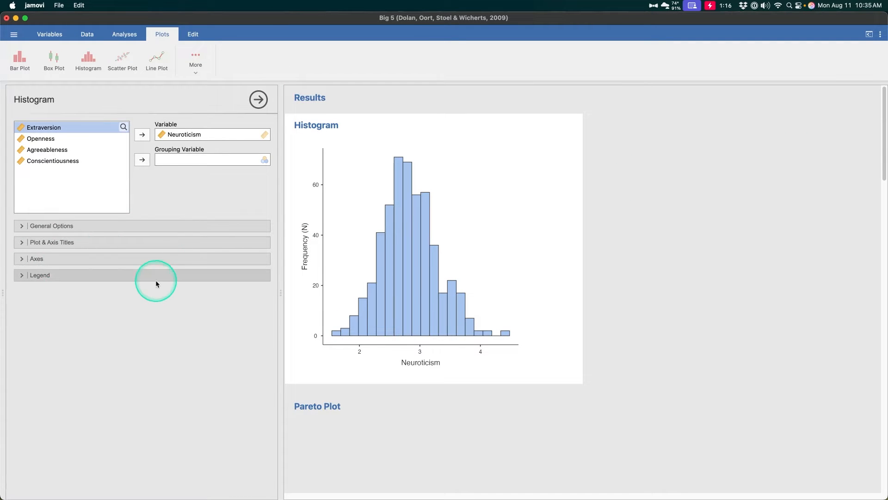
- Examine the variable assignments of the scatter plot and the line plot in the results
{"action": "scroll", "coordinate": [423, 157], "scroll_direction": "down", "scroll_amount": 15}
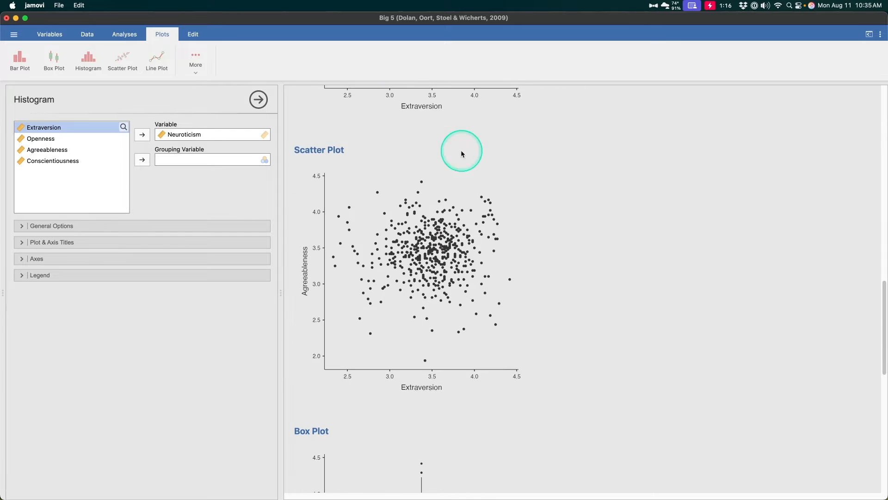
{"action": "left_click", "coordinate": [461, 153]}
{"action": "scroll", "coordinate": [565, 250], "scroll_direction": "down", "scroll_amount": 3}
{"action": "scroll", "coordinate": [564, 250], "scroll_direction": "up", "scroll_amount": 2}
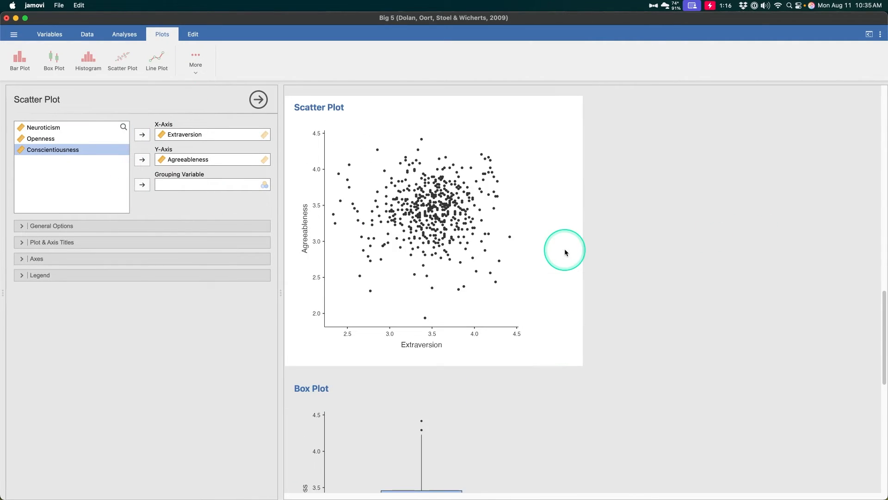
{"action": "scroll", "coordinate": [565, 250], "scroll_direction": "up", "scroll_amount": 10}
{"action": "left_click", "coordinate": [469, 301]}
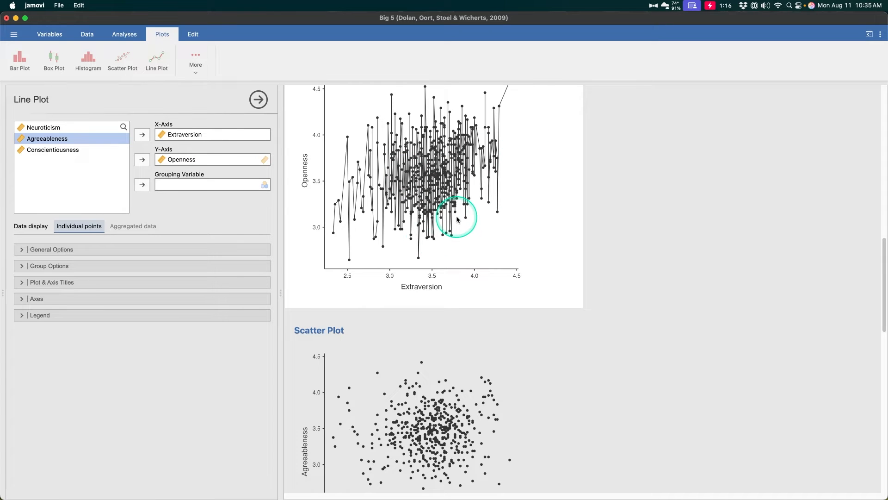
{"action": "scroll", "coordinate": [486, 213], "scroll_direction": "up", "scroll_amount": 2}
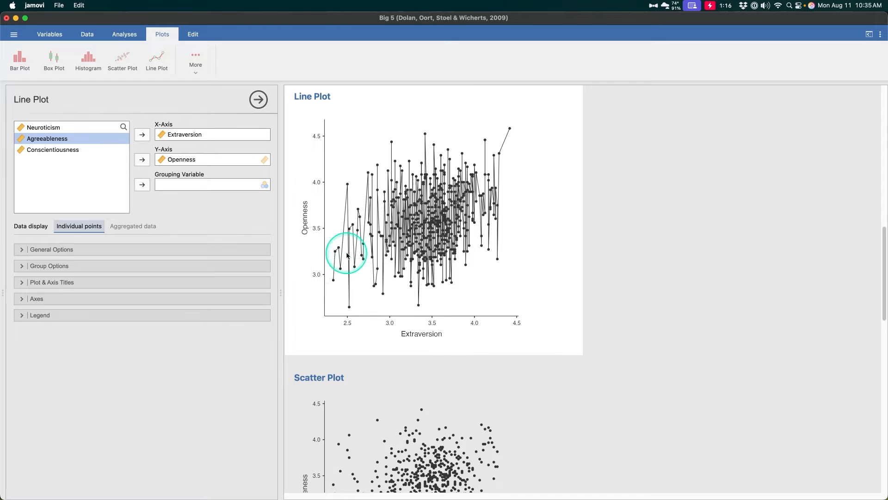
- Examine the settings of the Conscientiousness box plot and the Extraversion bar plot
{"action": "scroll", "coordinate": [571, 164], "scroll_direction": "down", "scroll_amount": 10}
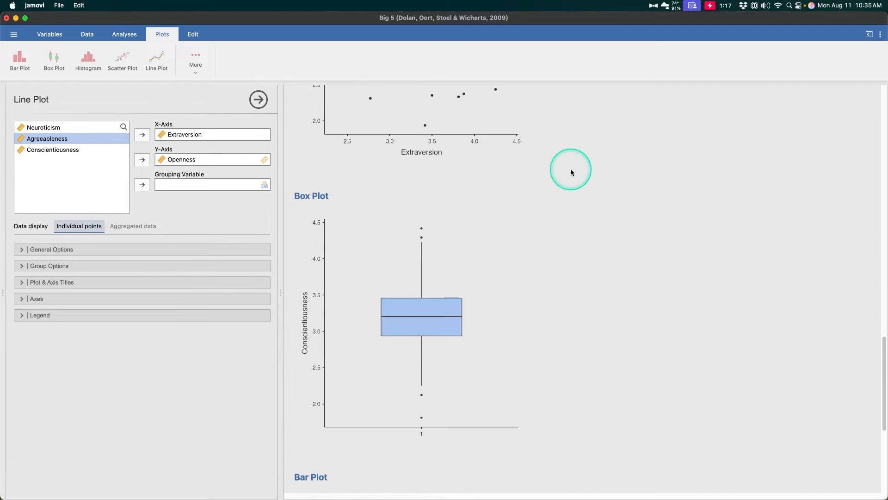
{"action": "left_click", "coordinate": [424, 301]}
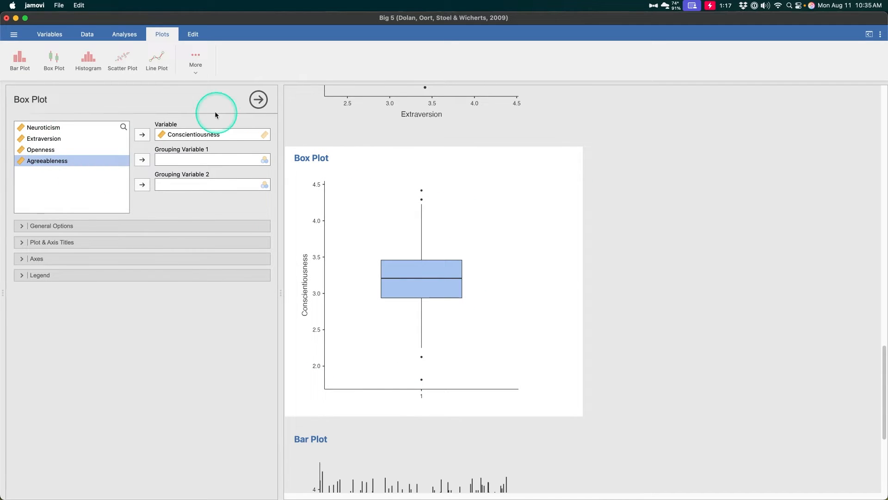
{"action": "scroll", "coordinate": [445, 157], "scroll_direction": "down", "scroll_amount": 5}
{"action": "left_click", "coordinate": [549, 290]}
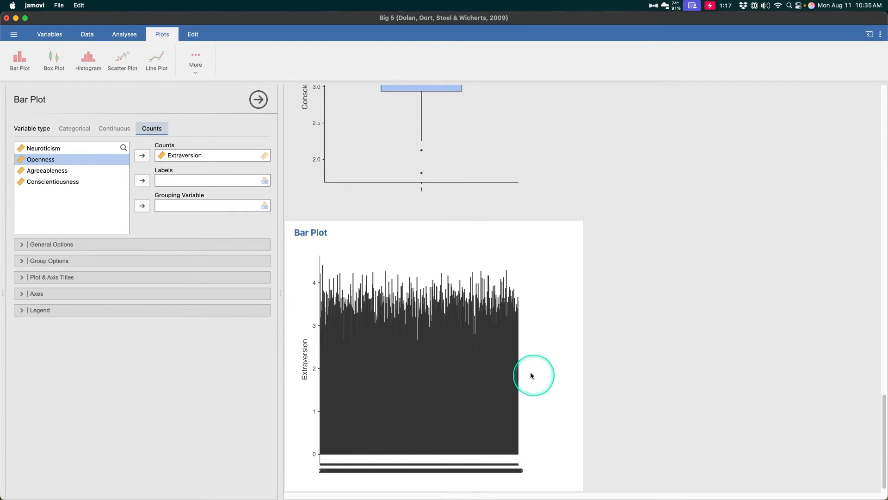
- Return to the Neuroticism histogram at the start of the results and show its general options
{"action": "scroll", "coordinate": [344, 279], "scroll_direction": "up", "scroll_amount": 15}
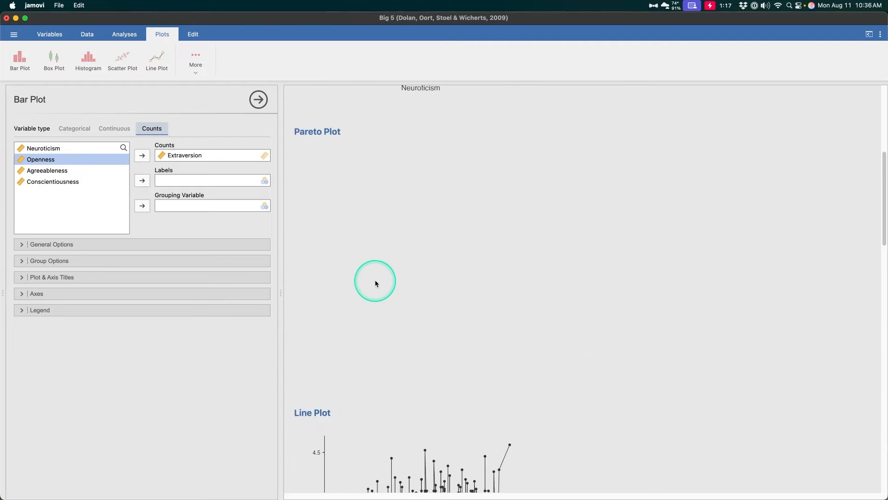
{"action": "scroll", "coordinate": [375, 281], "scroll_direction": "down", "scroll_amount": 15}
{"action": "scroll", "coordinate": [430, 319], "scroll_direction": "up", "scroll_amount": 8}
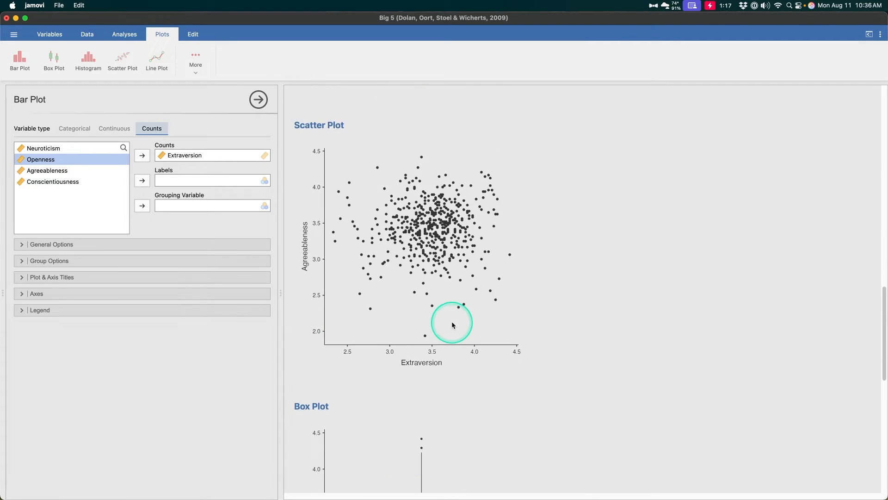
{"action": "scroll", "coordinate": [450, 323], "scroll_direction": "up", "scroll_amount": 10}
{"action": "left_click", "coordinate": [370, 199]}
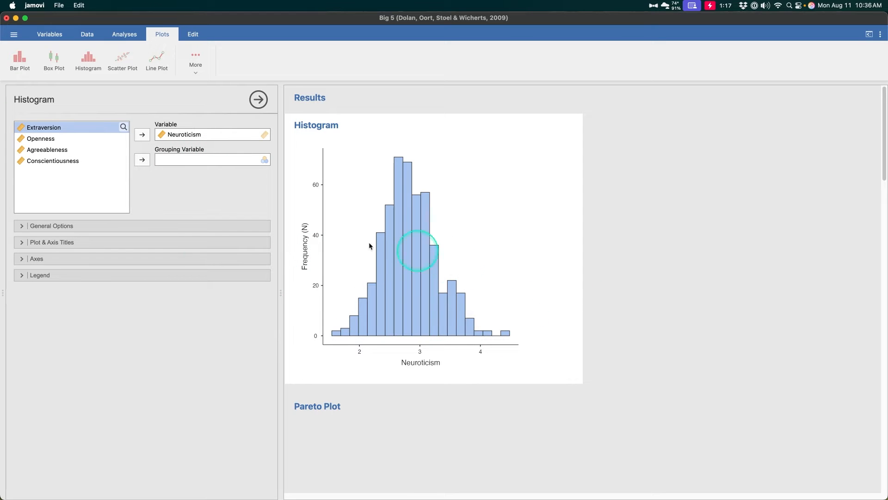
{"action": "left_click", "coordinate": [89, 225]}
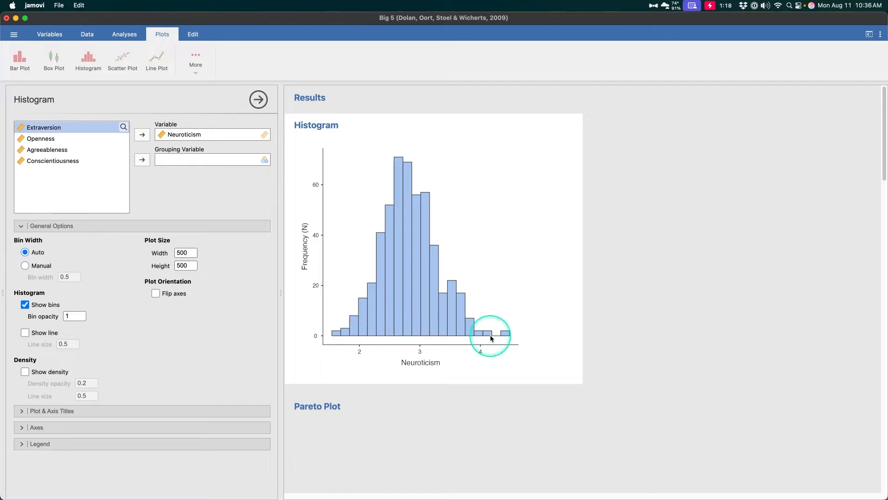
- Try a bin opacity of 10 for the Neuroticism histogram and replace it with 0.5
{"action": "left_click", "coordinate": [65, 316]}
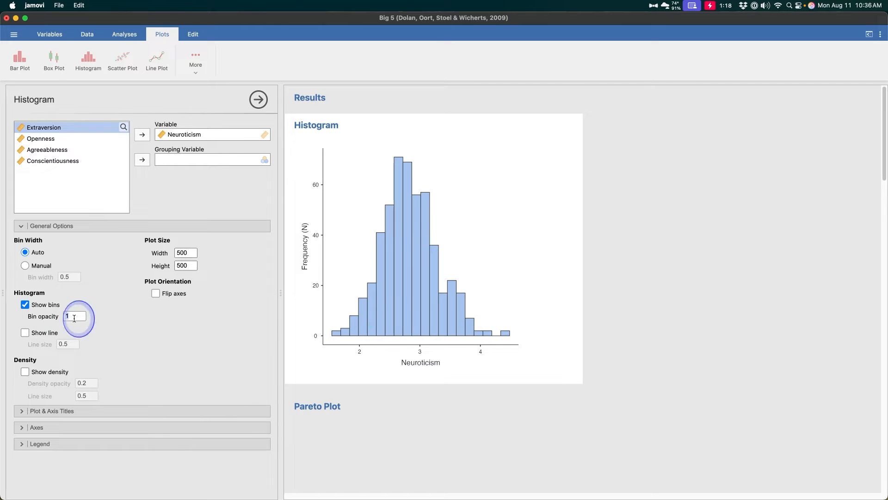
{"action": "type", "text": "10"}
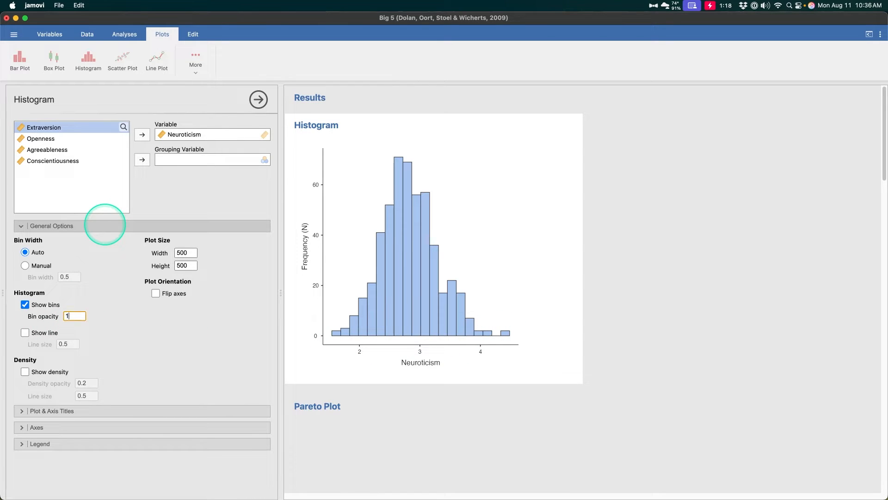
{"action": "key", "text": "Return"}
{"action": "left_click_drag", "start_coordinate": [64, 318], "coordinate": [74, 317]}
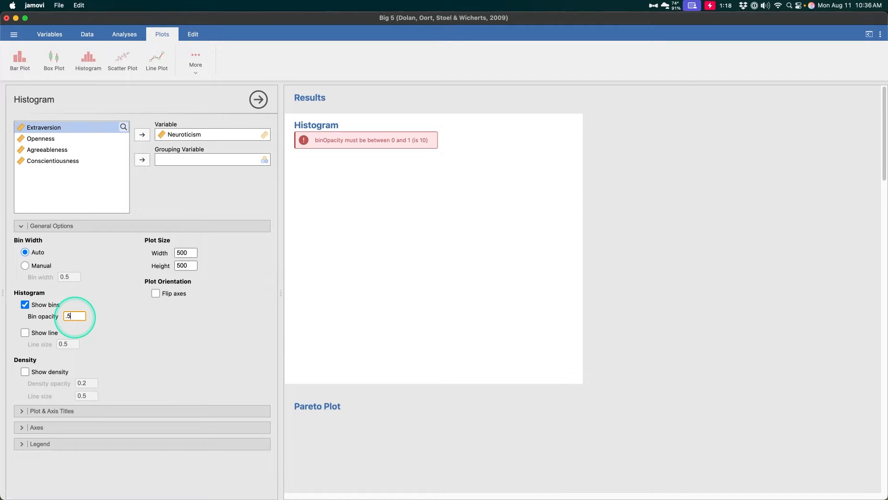
{"action": "type", "text": ".5"}
{"action": "key", "text": "Return"}
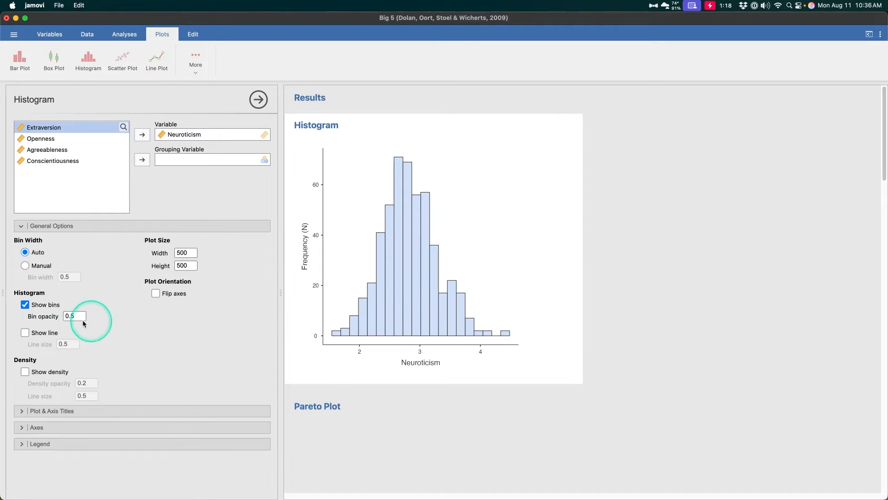
- Set the histogram's bin opacity back to 1 and try an almost transparent value of 0.01
{"action": "left_click_drag", "start_coordinate": [83, 320], "coordinate": [51, 332]}
{"action": "type", "text": "1"}
{"action": "key", "text": "Return"}
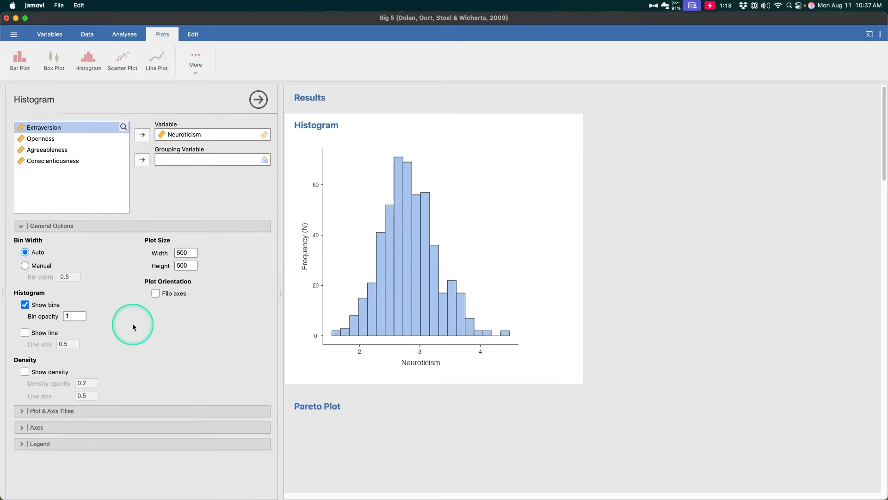
{"action": "left_click_drag", "start_coordinate": [79, 317], "coordinate": [58, 307]}
{"action": "type", "text": ".01"}
{"action": "left_click", "coordinate": [119, 329]}
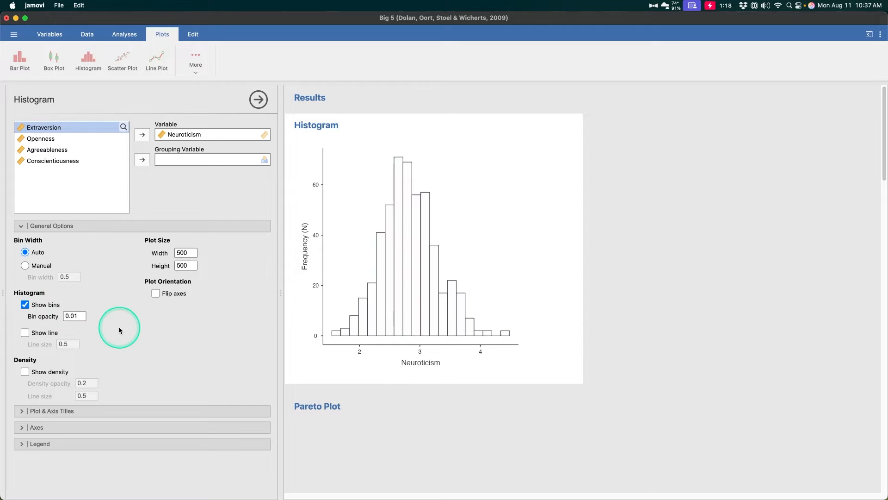
- Try a bin opacity of 0 for the histogram and restore it to 1
{"action": "left_click", "coordinate": [74, 316]}
{"action": "type", "text": "0"}
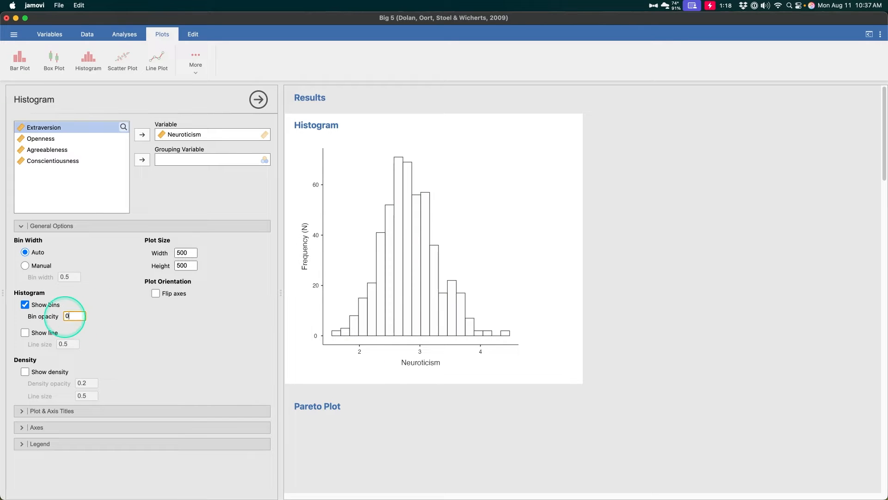
{"action": "left_click", "coordinate": [74, 317]}
{"action": "type", "text": "1"}
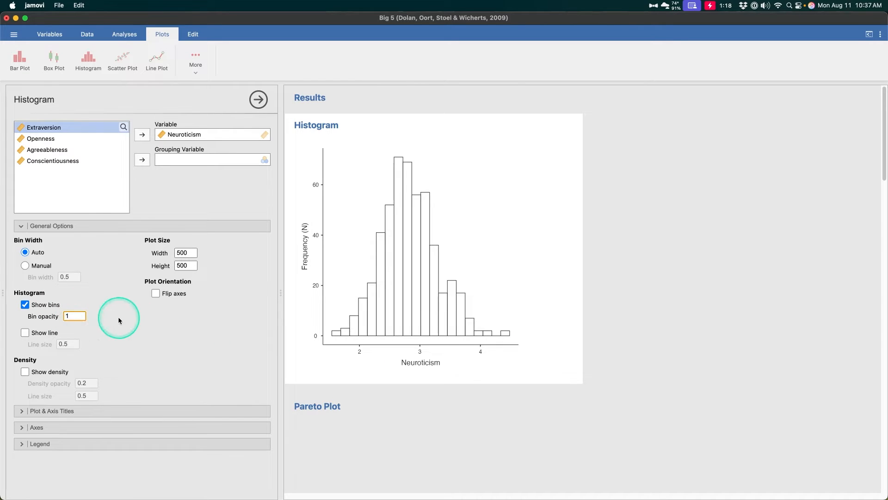
{"action": "key", "text": "Return"}
- Try the histogram's frequency line at sizes 1 and 10, reset the size to 0.5 and hide the line again
{"action": "left_click", "coordinate": [41, 334]}
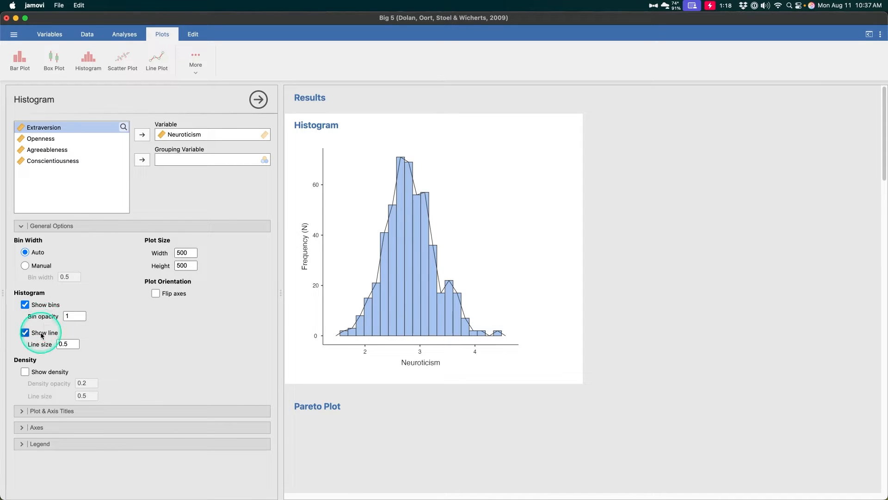
{"action": "left_click", "coordinate": [74, 343]}
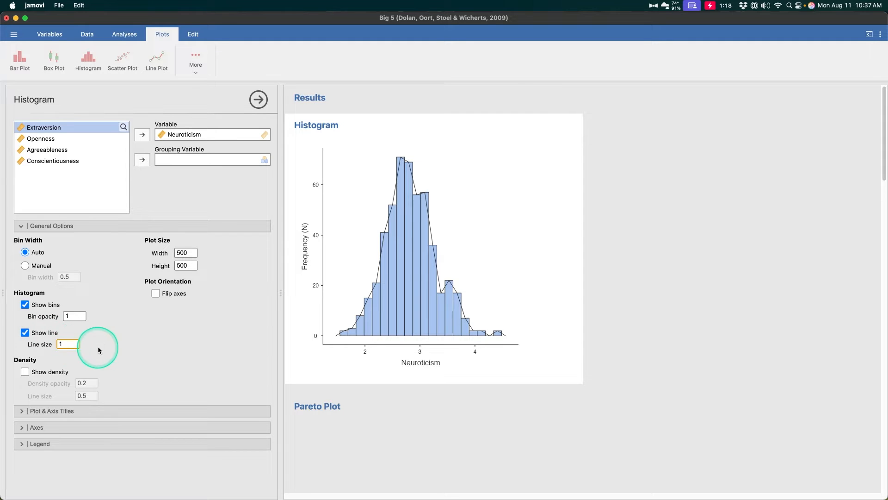
{"action": "type", "text": "1"}
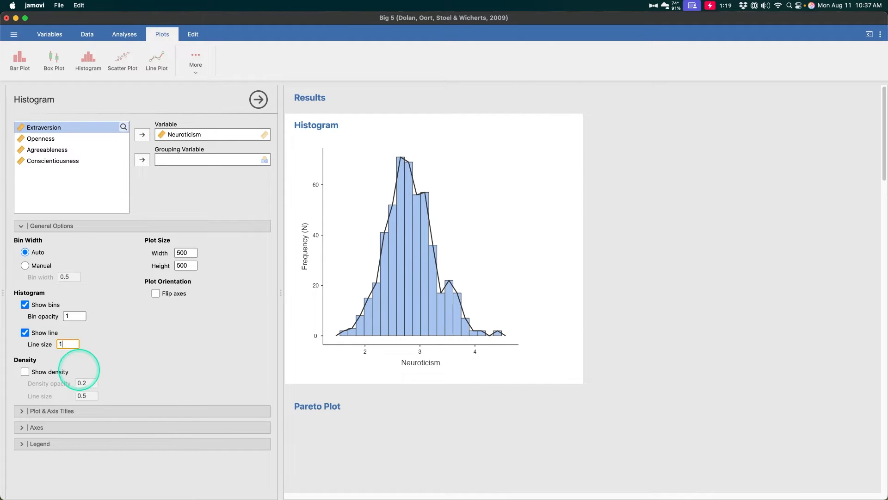
{"action": "type", "text": "0"}
{"action": "double_click", "coordinate": [68, 344]}
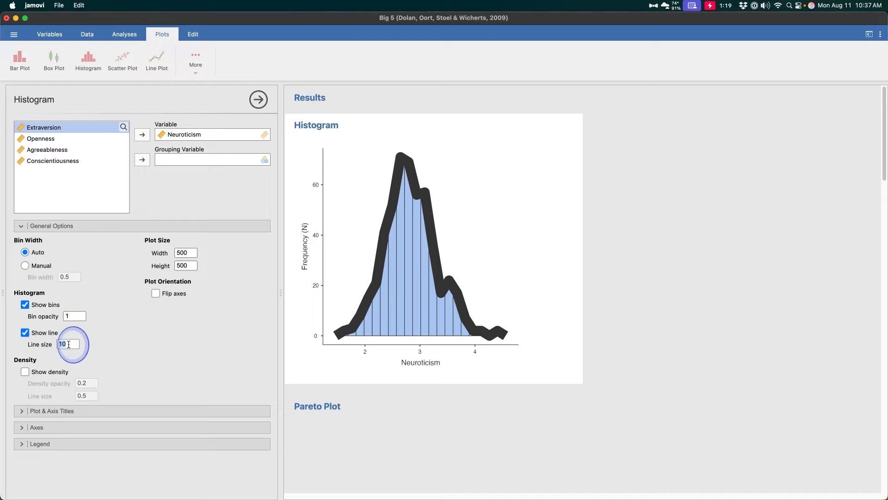
{"action": "type", "text": ".5"}
{"action": "left_click", "coordinate": [46, 333]}
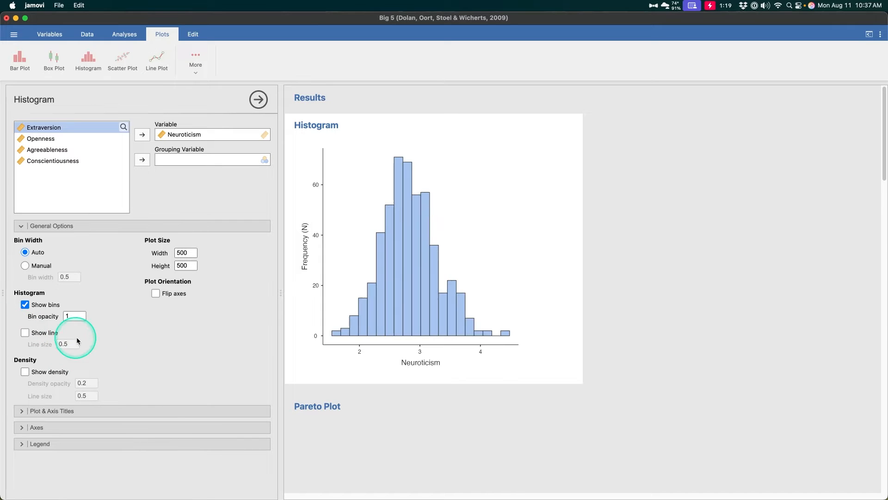
- Show the density curve on the histogram, trying a line size of 10 before setting it to 0.5
{"action": "left_click", "coordinate": [48, 372]}
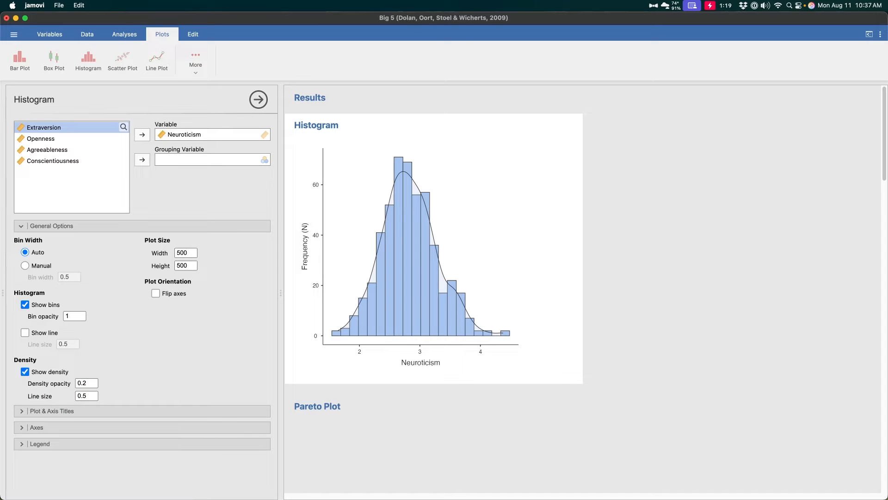
{"action": "left_click", "coordinate": [86, 396]}
{"action": "type", "text": "10"}
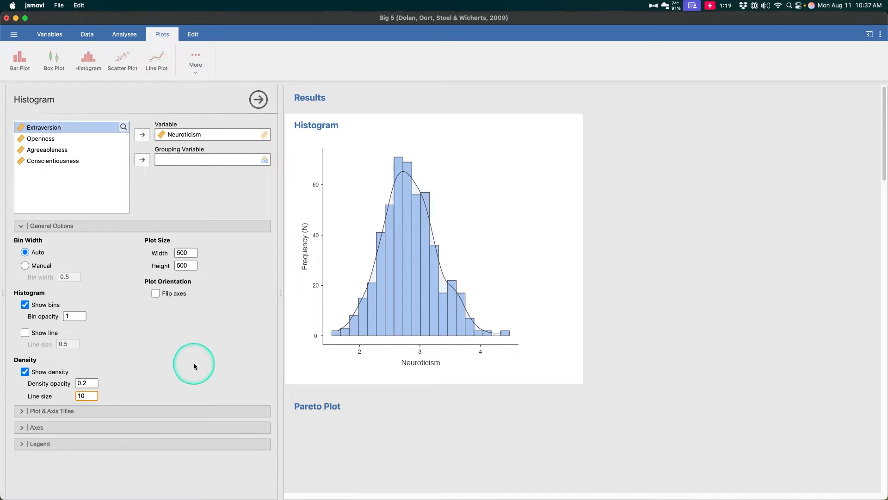
{"action": "key", "text": "Return"}
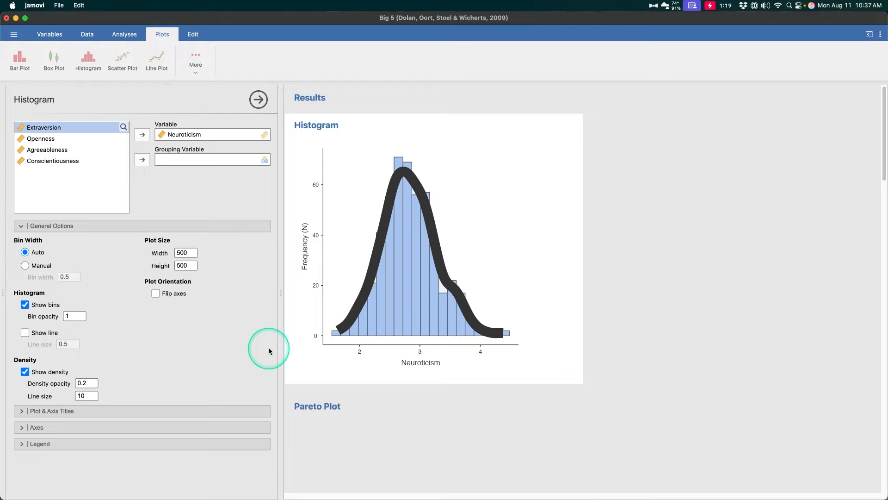
{"action": "left_click", "coordinate": [87, 396]}
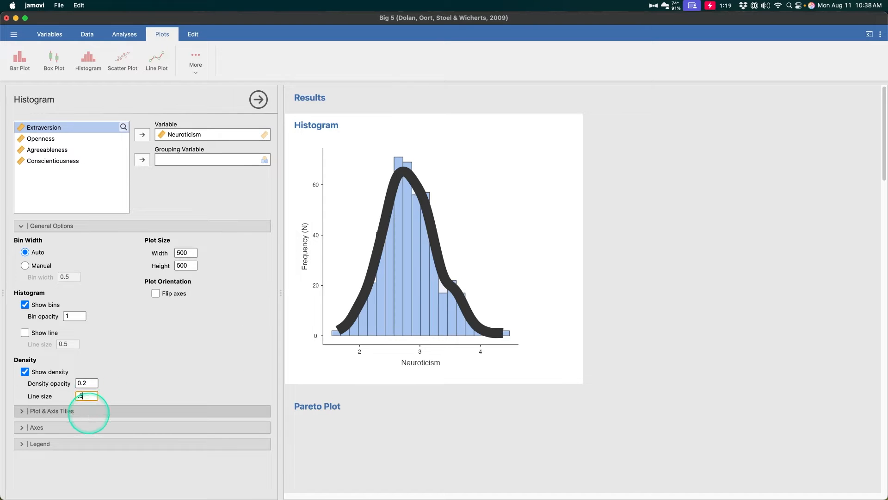
{"action": "key", "text": "Return"}
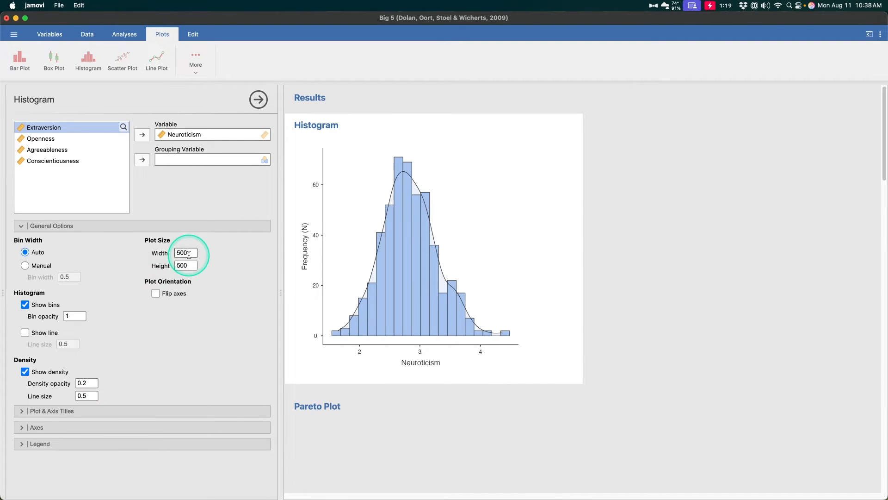
- Set the histogram's plot width to 1000
{"action": "left_click", "coordinate": [188, 254]}
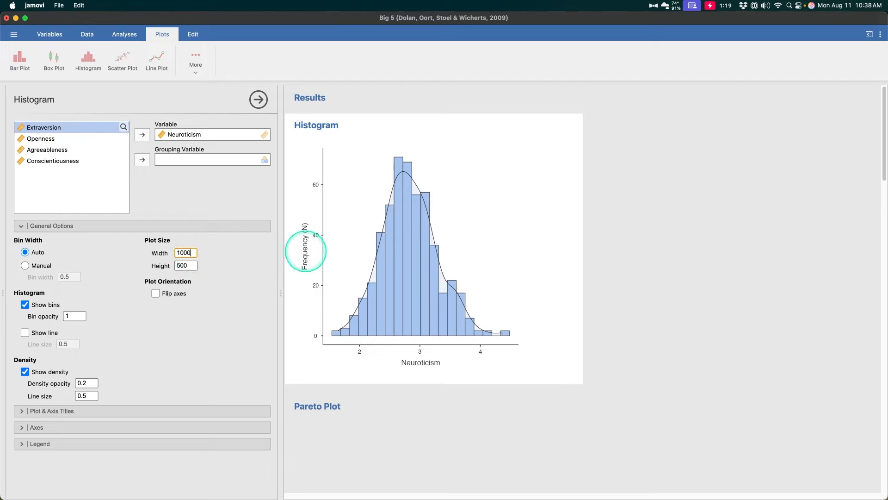
{"action": "type", "text": "1000"}
{"action": "key", "text": "Return"}
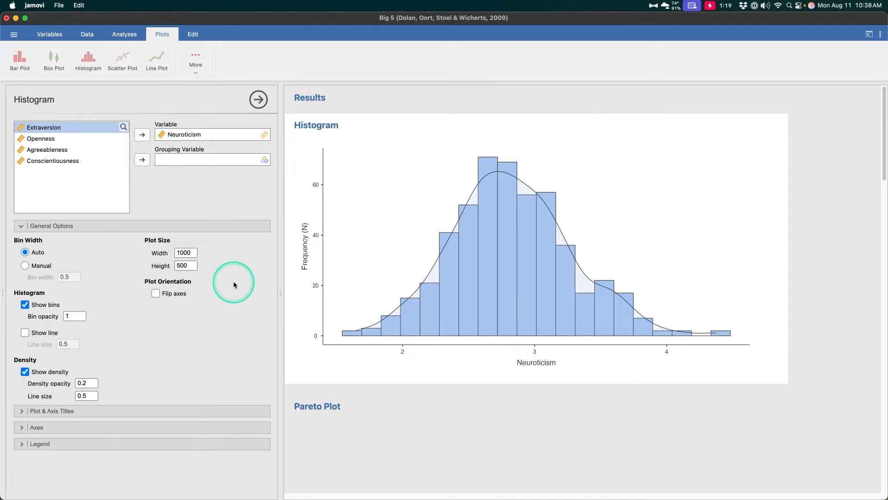
- Try a plot height of 1000 for the histogram and look over the enlarged plot
{"action": "left_click", "coordinate": [185, 266]}
{"action": "type", "text": "1"}
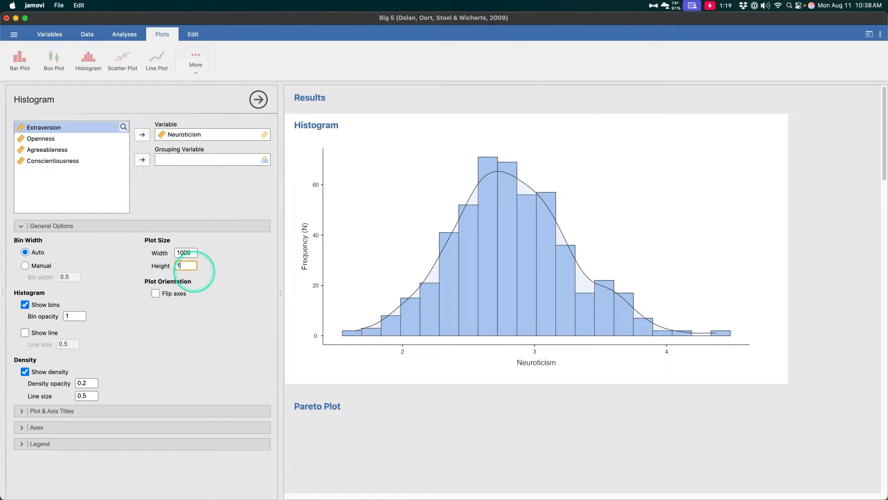
{"action": "type", "text": "000"}
{"action": "key", "text": "Return"}
{"action": "scroll", "coordinate": [471, 311], "scroll_direction": "down", "scroll_amount": 6}
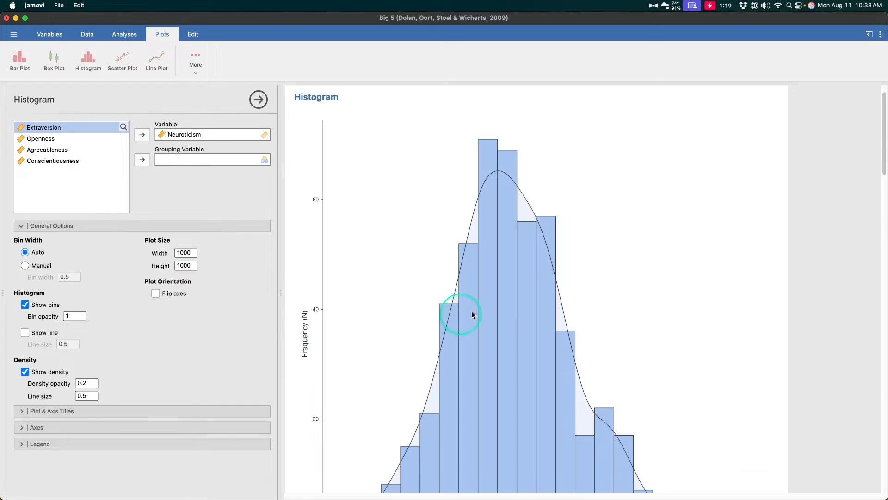
{"action": "scroll", "coordinate": [513, 309], "scroll_direction": "up", "scroll_amount": 2}
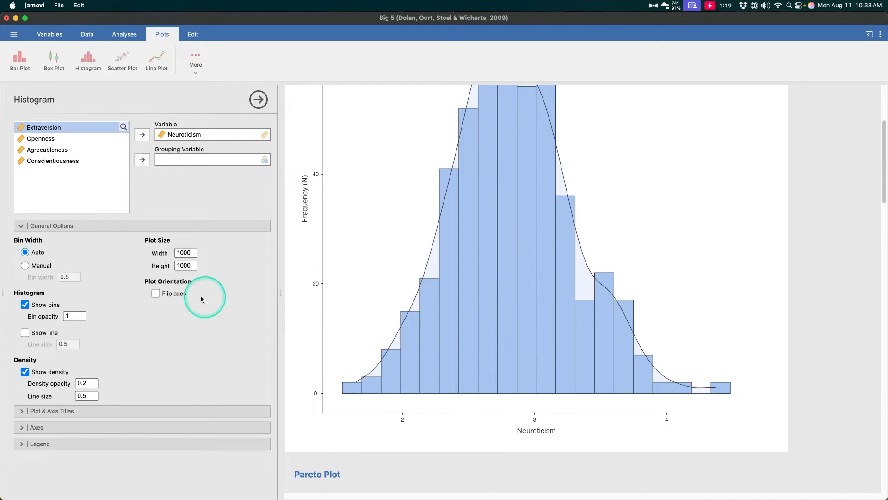
- Try flipping the histogram's axes, restore the original orientation and set the plot height to 500
{"action": "left_click", "coordinate": [178, 297]}
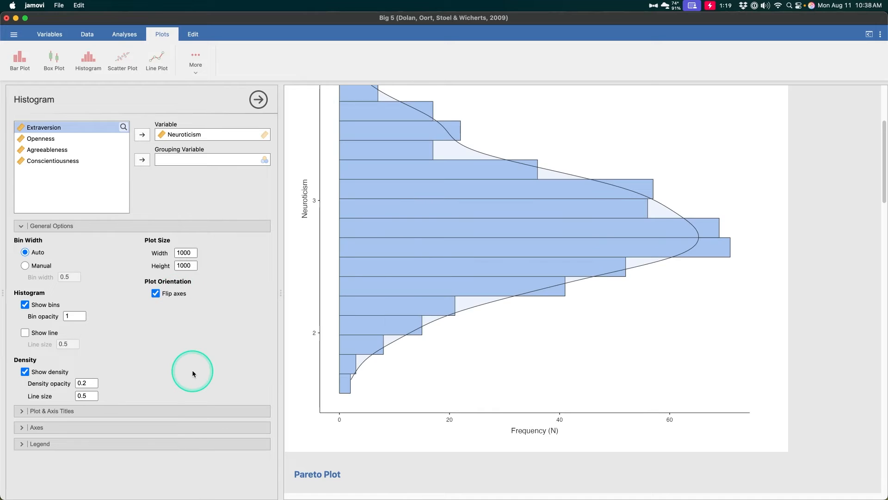
{"action": "scroll", "coordinate": [563, 322], "scroll_direction": "up", "scroll_amount": 3}
{"action": "scroll", "coordinate": [564, 322], "scroll_direction": "down", "scroll_amount": 4}
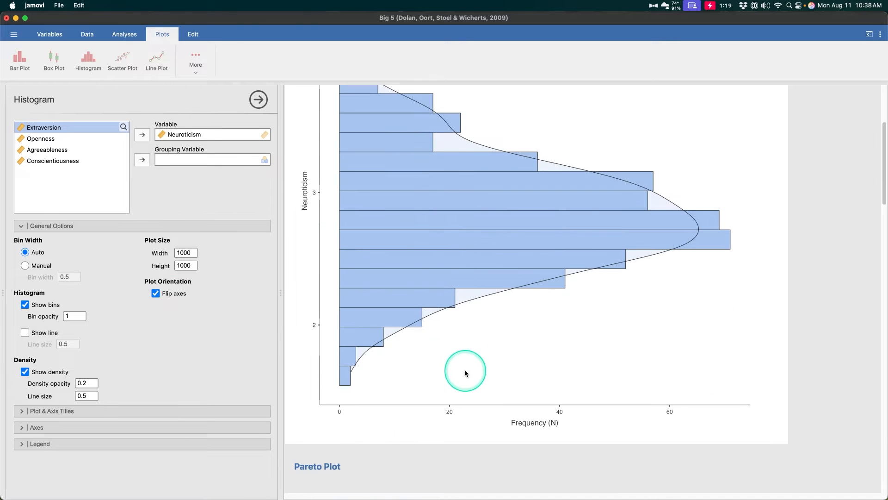
{"action": "left_click", "coordinate": [156, 294]}
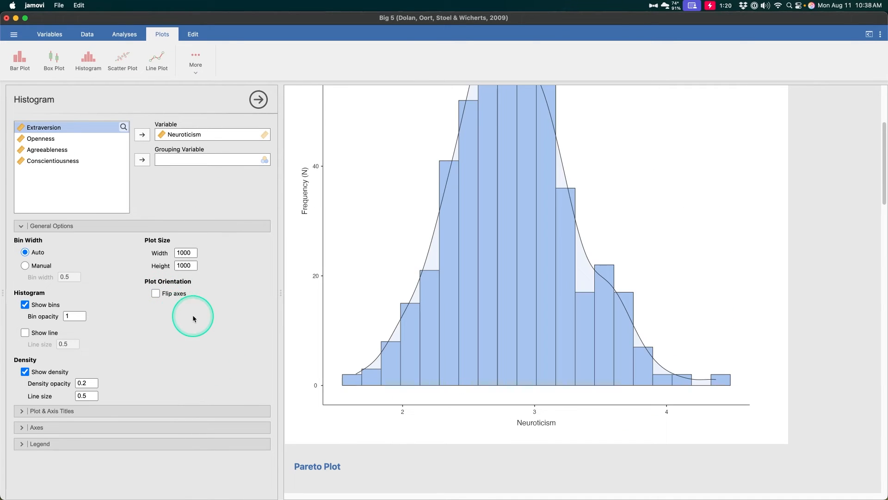
{"action": "left_click_drag", "start_coordinate": [192, 268], "coordinate": [182, 285]}
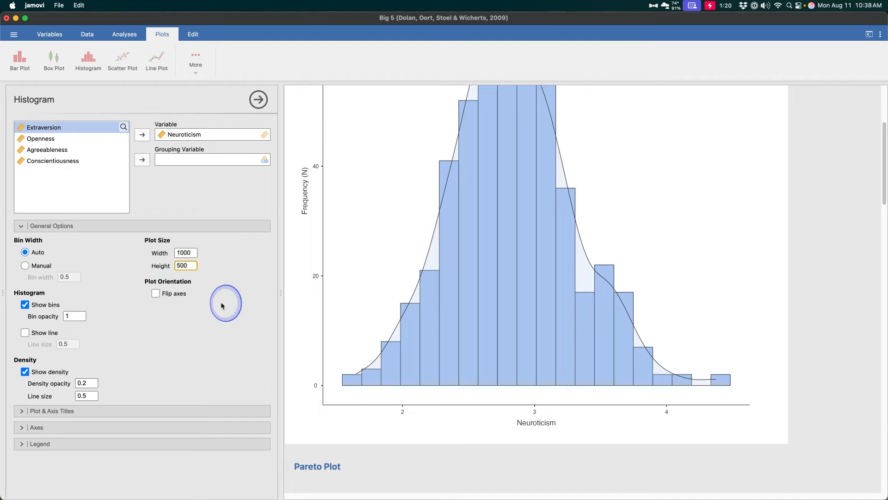
{"action": "left_click", "coordinate": [220, 301]}
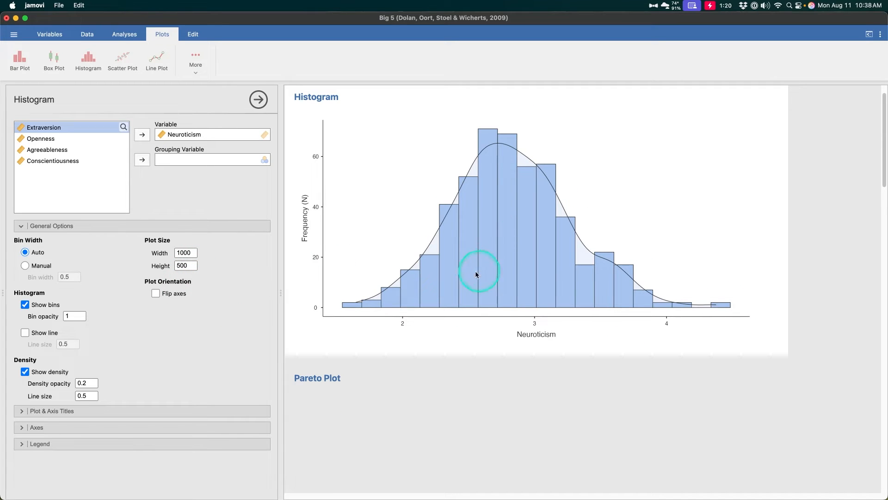
- Add the plot caption "Figure 1. Histogram of neurotocism" to the histogram and align it left
{"action": "left_click", "coordinate": [155, 411]}
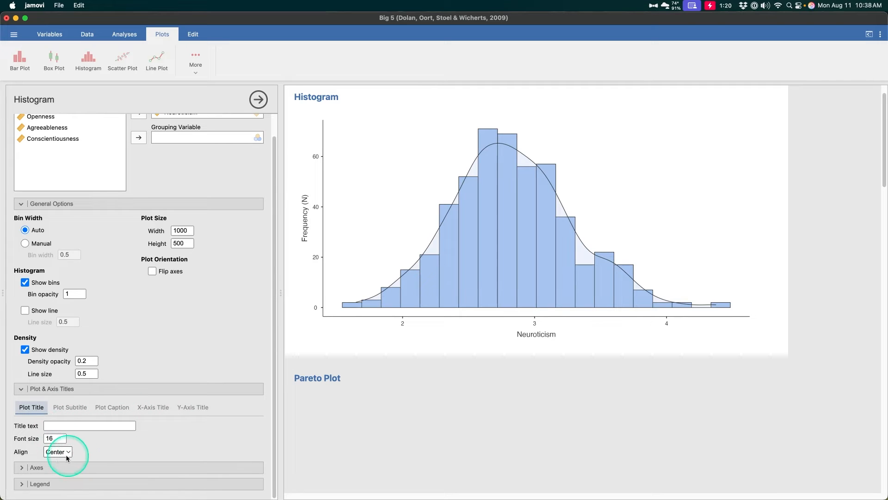
{"action": "left_click", "coordinate": [70, 407]}
{"action": "left_click", "coordinate": [118, 409]}
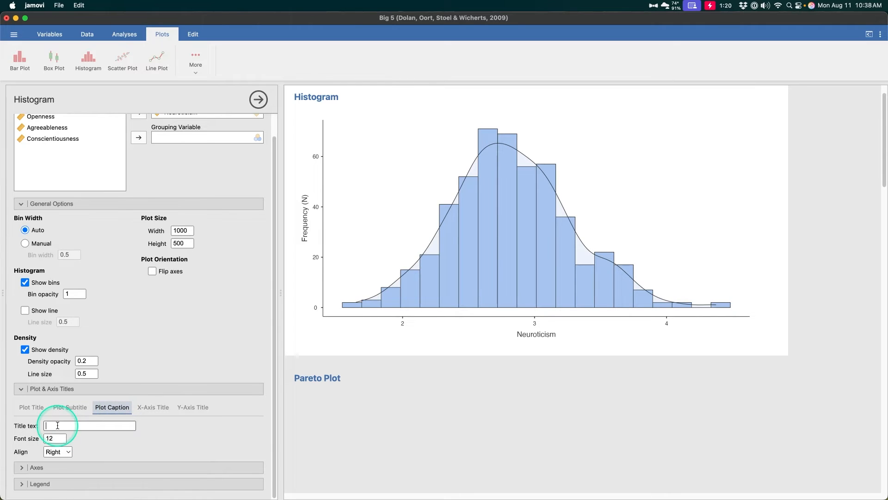
{"action": "type", "text": "Fifure 1."}
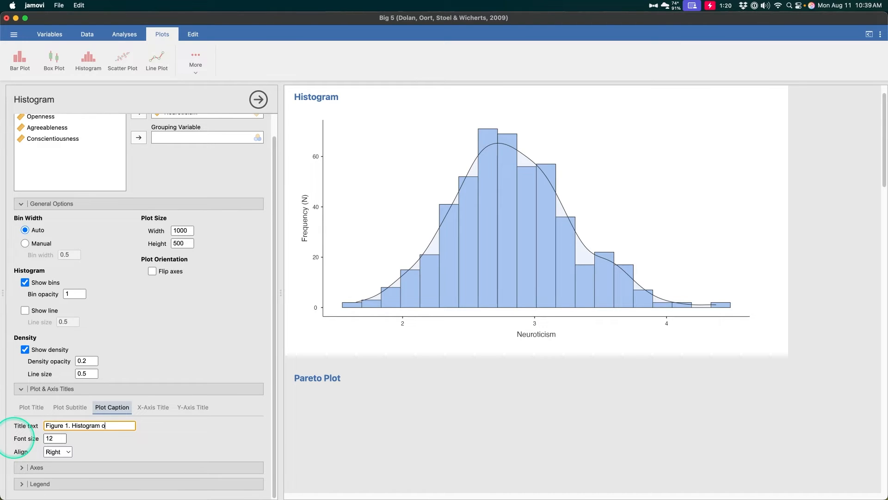
{"action": "type", "text": " Histogram of neurotcism"}
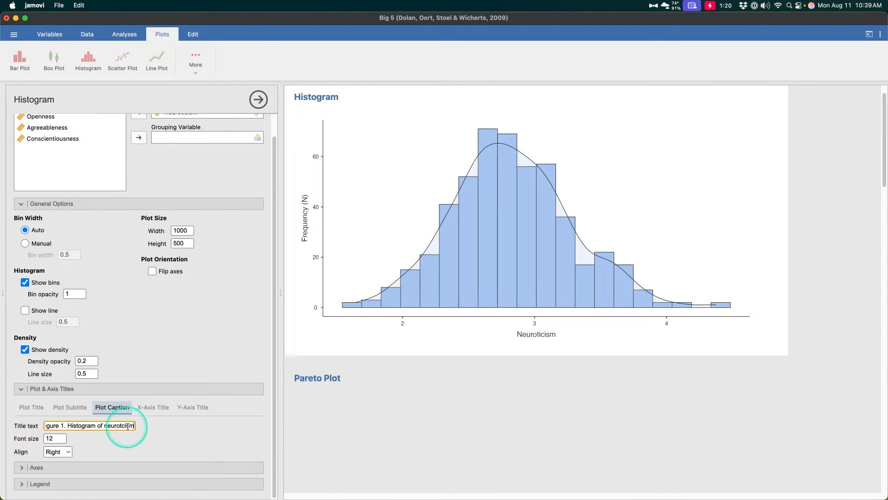
{"action": "left_click", "coordinate": [121, 426]}
{"action": "type", "text": "o"}
{"action": "key", "text": "Return"}
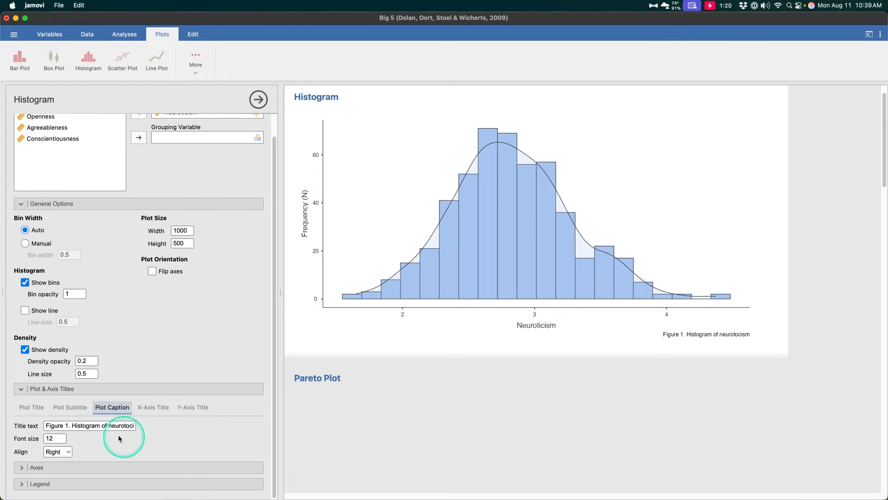
{"action": "left_click", "coordinate": [58, 451]}
{"action": "left_click", "coordinate": [55, 432]}
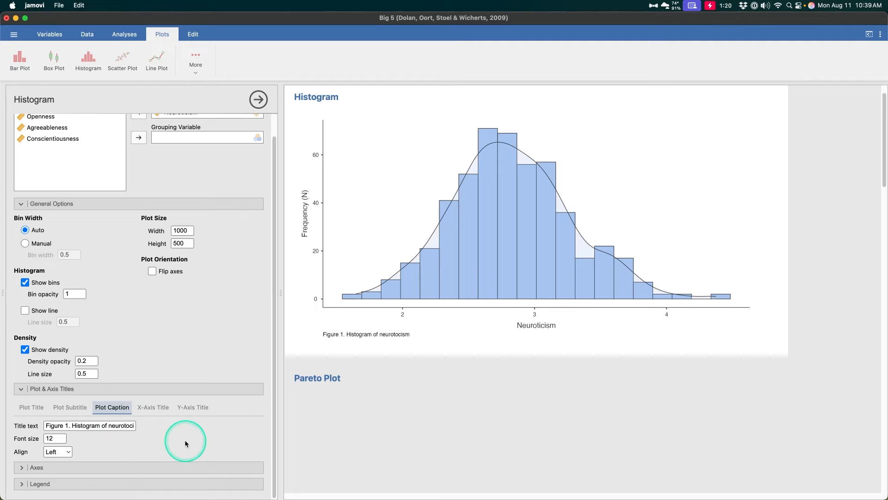
- Look over the histogram's x-axis and y-axis title settings and its axis label and range options
{"action": "left_click", "coordinate": [164, 410]}
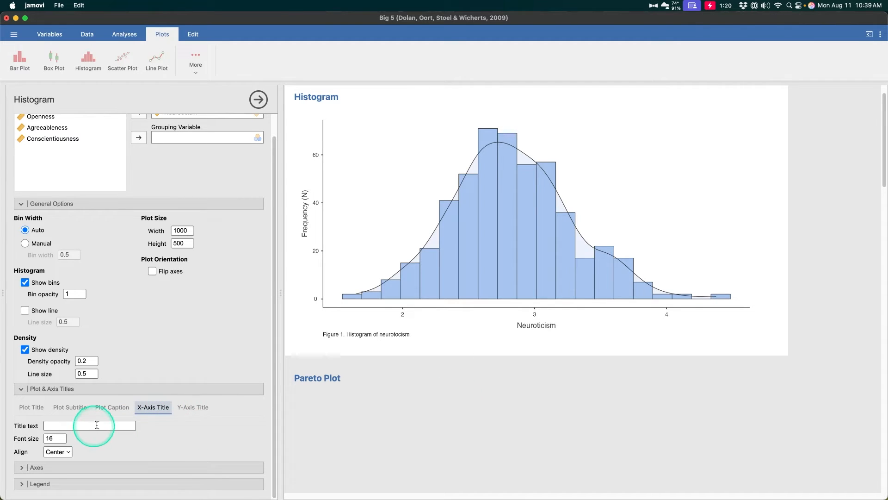
{"action": "left_click", "coordinate": [232, 464]}
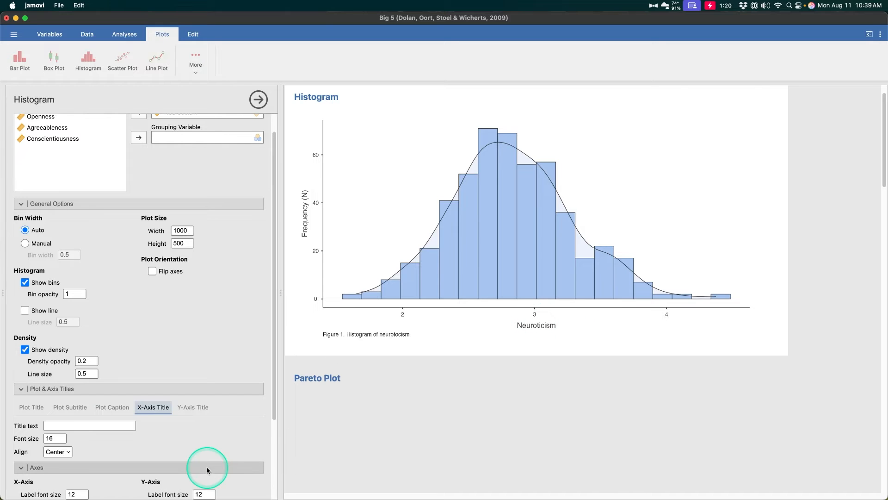
{"action": "left_click", "coordinate": [206, 467]}
{"action": "left_click", "coordinate": [191, 405]}
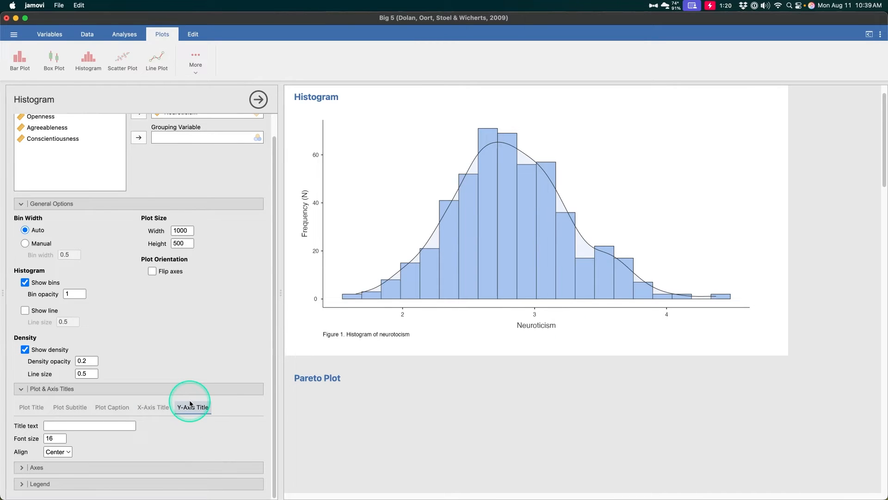
{"action": "left_click", "coordinate": [158, 410]}
{"action": "left_click", "coordinate": [177, 409]}
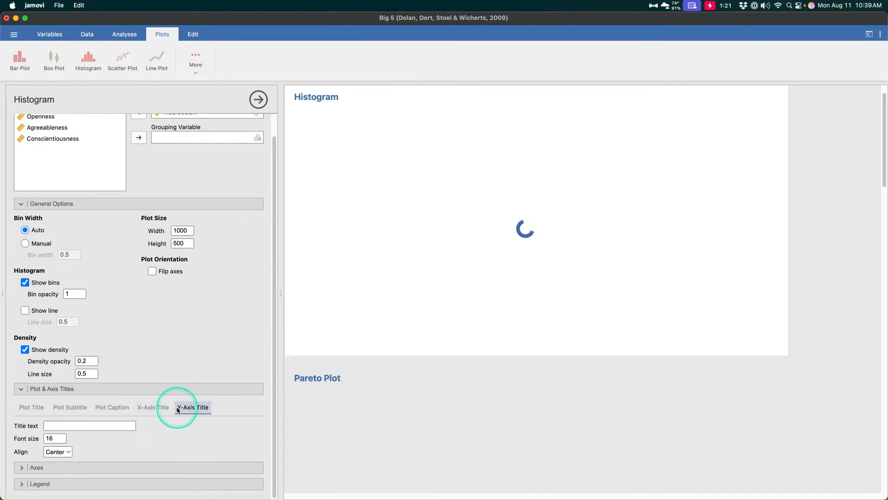
{"action": "left_click", "coordinate": [48, 390]}
{"action": "left_click", "coordinate": [109, 405]}
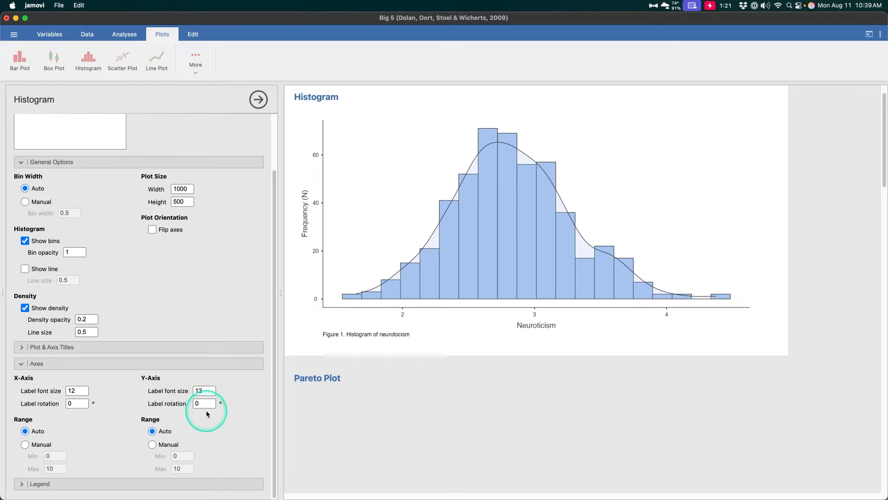
- Set the histogram's x-axis title to "neuro"
{"action": "left_click", "coordinate": [148, 345]}
{"action": "left_click", "coordinate": [153, 366]}
{"action": "left_click", "coordinate": [69, 384]}
{"action": "type", "text": "neuro"}
{"action": "key", "text": "Return"}
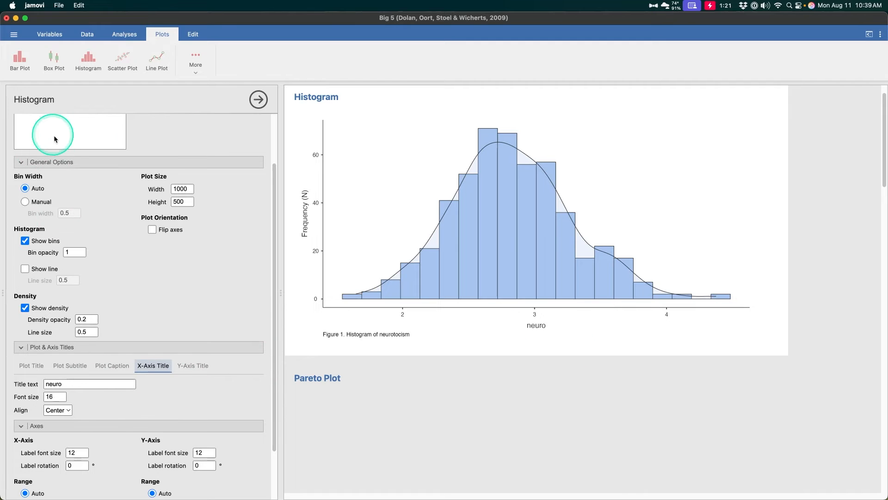
- Set the histogram's y-axis title to "freq" and collapse the title and axes settings
{"action": "scroll", "coordinate": [55, 138], "scroll_direction": "up", "scroll_amount": 3}
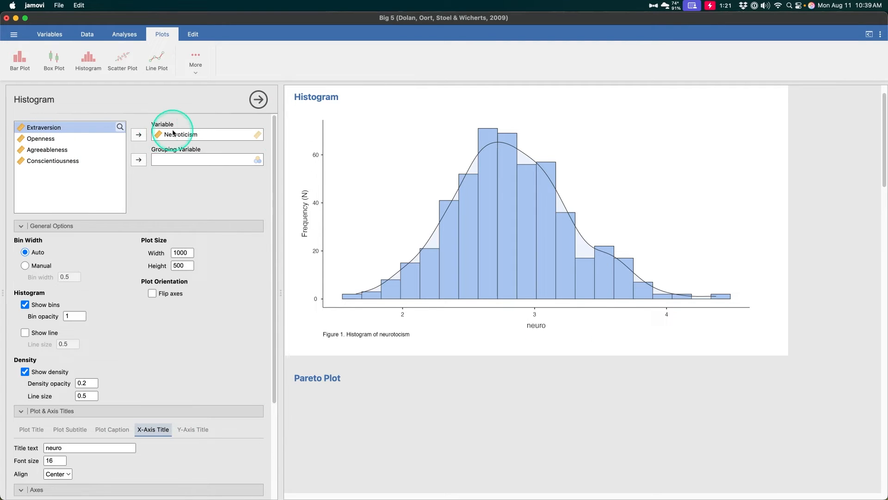
{"action": "scroll", "coordinate": [167, 366], "scroll_direction": "down", "scroll_amount": 6}
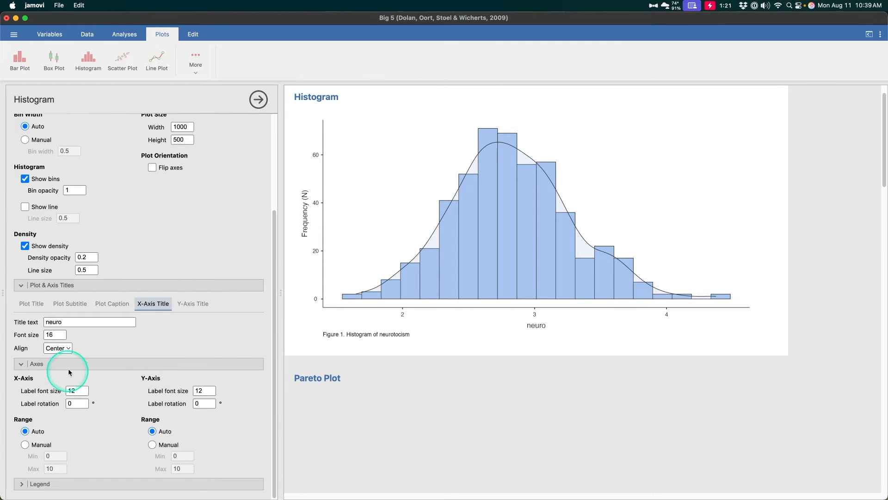
{"action": "left_click", "coordinate": [193, 303]}
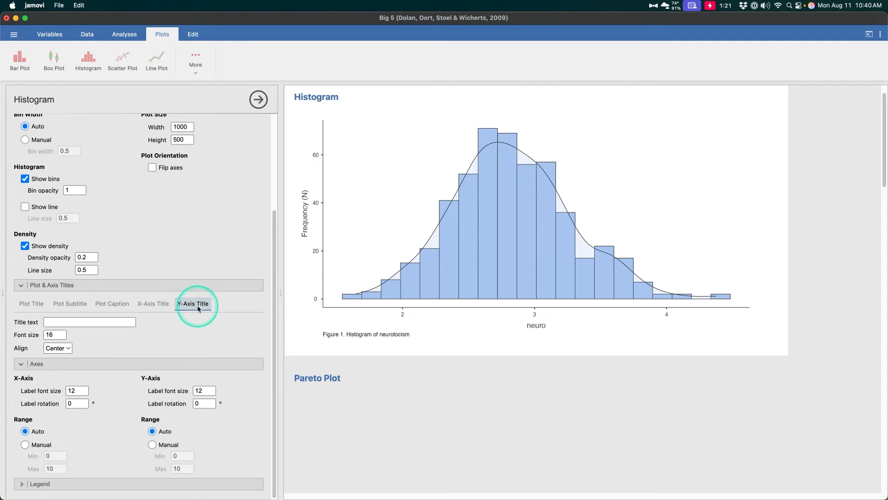
{"action": "left_click", "coordinate": [108, 321]}
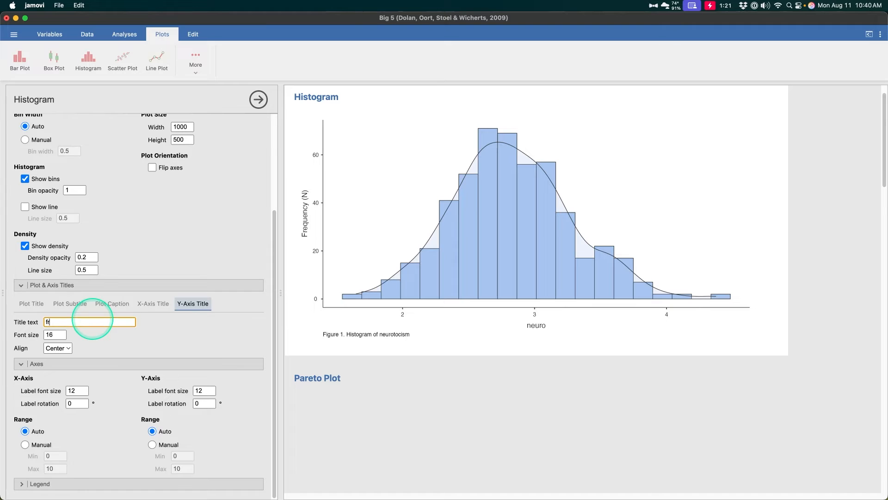
{"action": "left_click", "coordinate": [235, 342]}
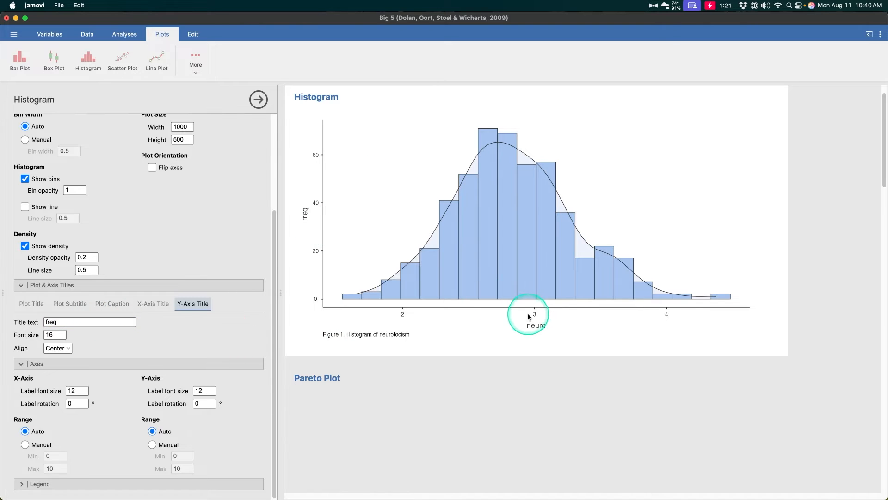
{"action": "left_click", "coordinate": [149, 287]}
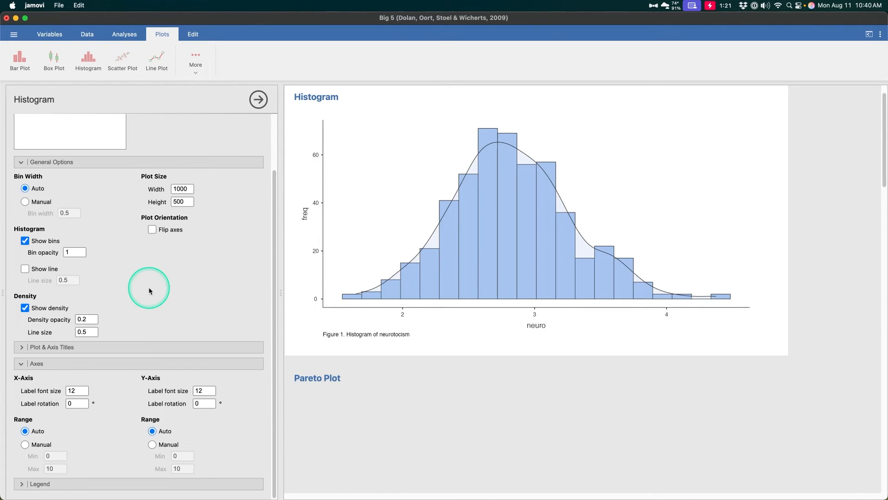
{"action": "left_click", "coordinate": [132, 364]}
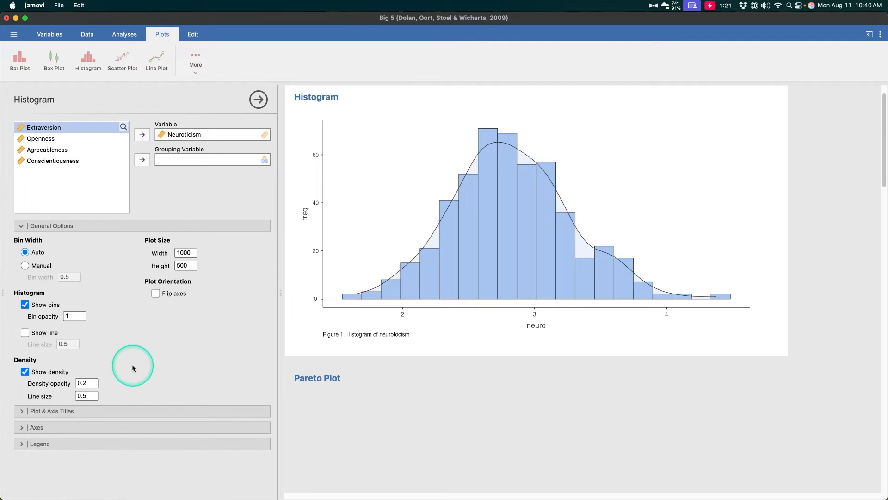
- Enter "adad" as the histogram's legend title and check the plot
{"action": "left_click", "coordinate": [138, 443]}
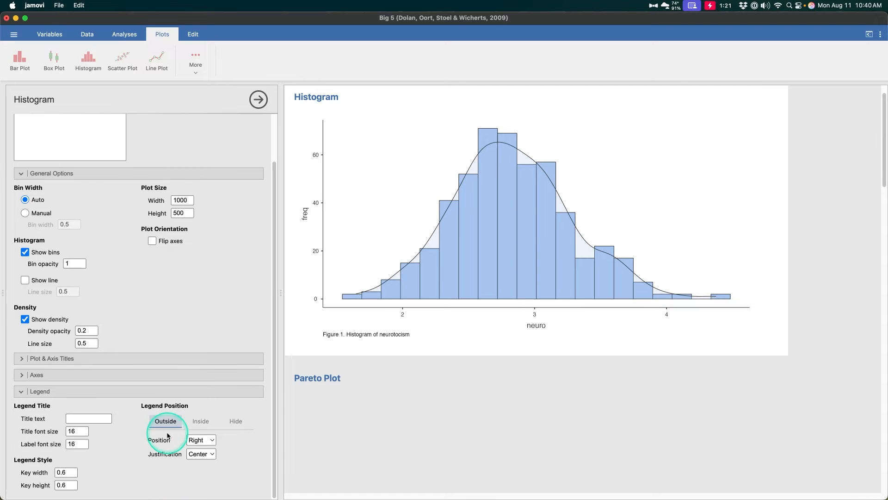
{"action": "left_click", "coordinate": [88, 414]}
{"action": "type", "text": "adad"}
{"action": "left_click", "coordinate": [106, 448]}
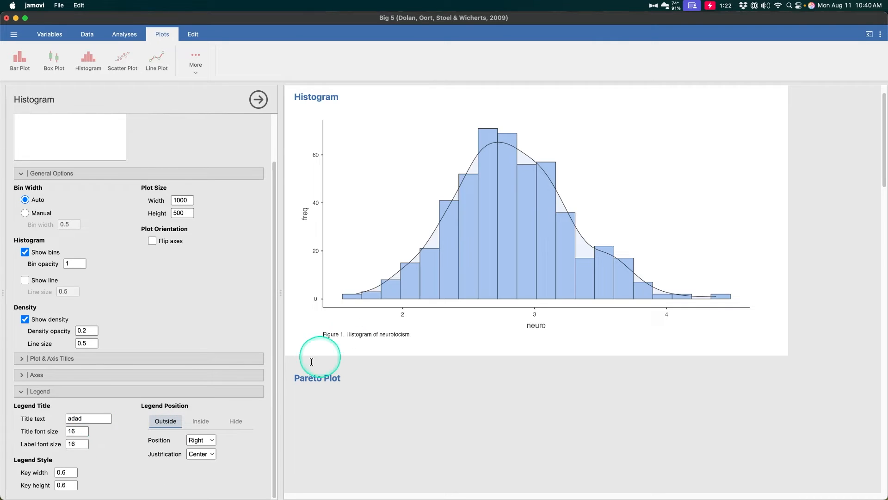
{"action": "scroll", "coordinate": [736, 128], "scroll_direction": "up", "scroll_amount": 1}
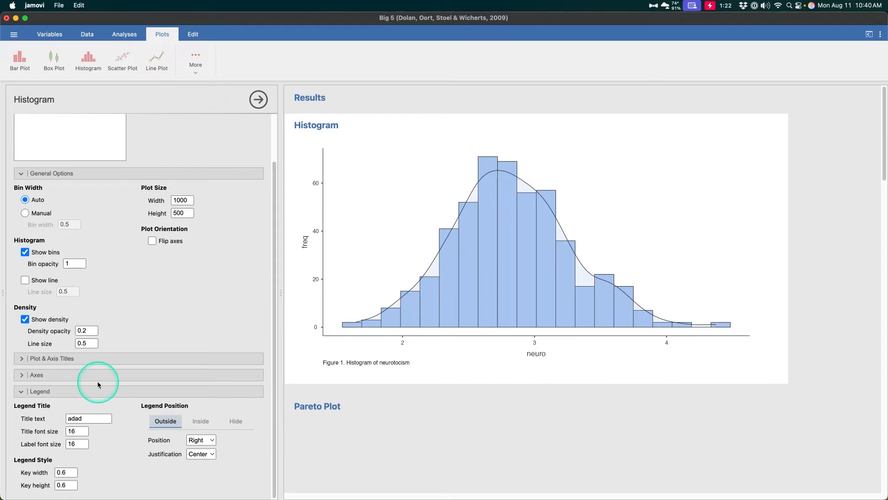
- Try the inside and hidden legend positions, return the legend to outside and collapse the open option sections
{"action": "left_click", "coordinate": [201, 420]}
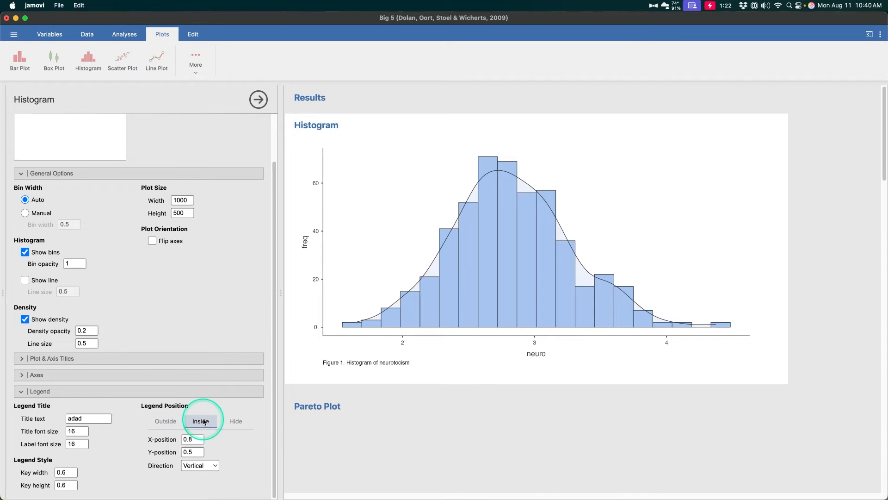
{"action": "left_click", "coordinate": [235, 421]}
{"action": "left_click", "coordinate": [166, 421]}
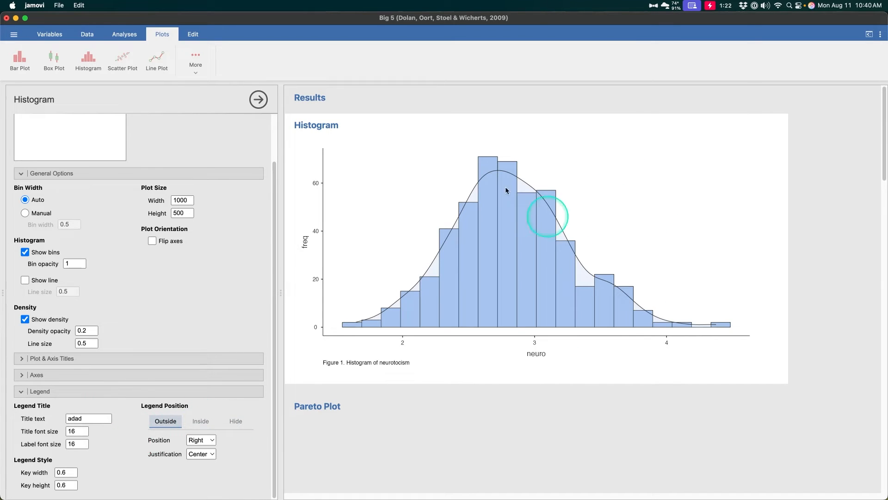
{"action": "left_click", "coordinate": [79, 391]}
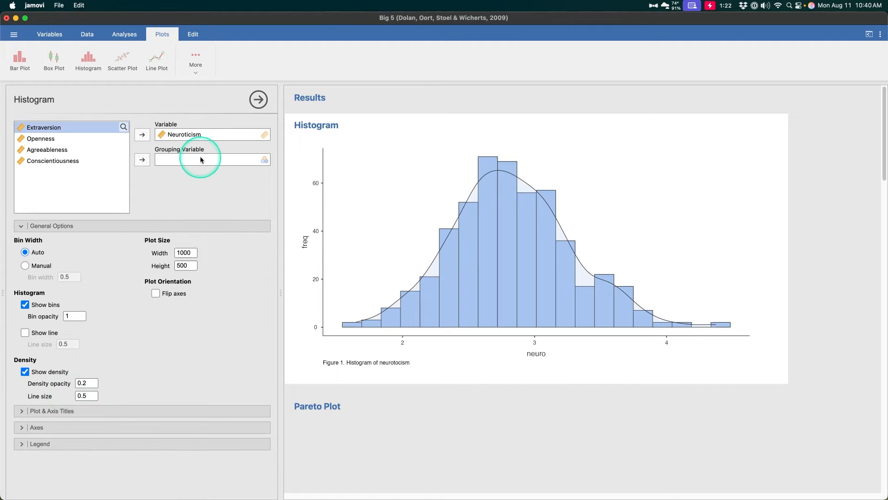
{"action": "left_click", "coordinate": [105, 227]}
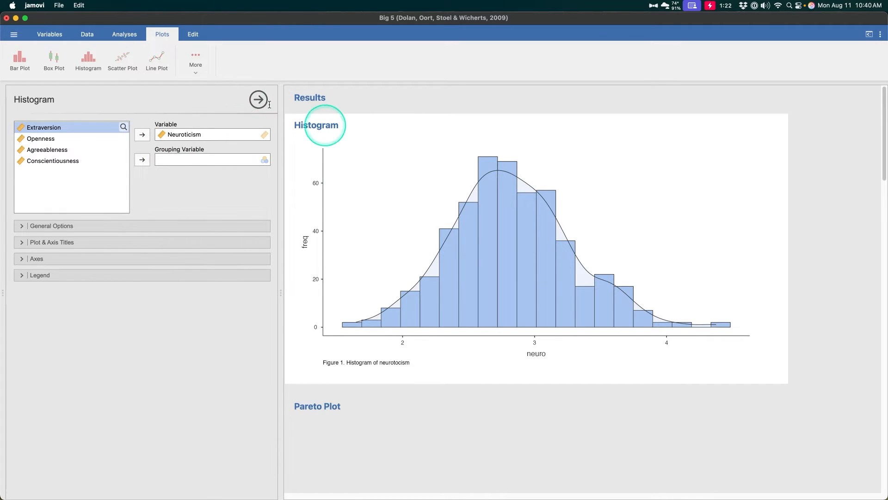
- Switch the line plot of Openness against Extraversion to aggregated data and compare it with the scatter plot below
{"action": "scroll", "coordinate": [407, 190], "scroll_direction": "down", "scroll_amount": 10}
{"action": "scroll", "coordinate": [425, 209], "scroll_direction": "down", "scroll_amount": 8}
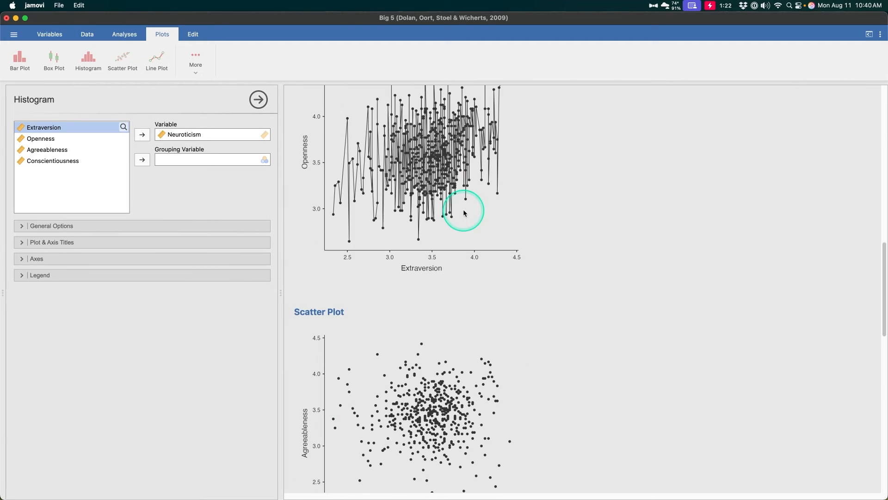
{"action": "left_click", "coordinate": [353, 198]}
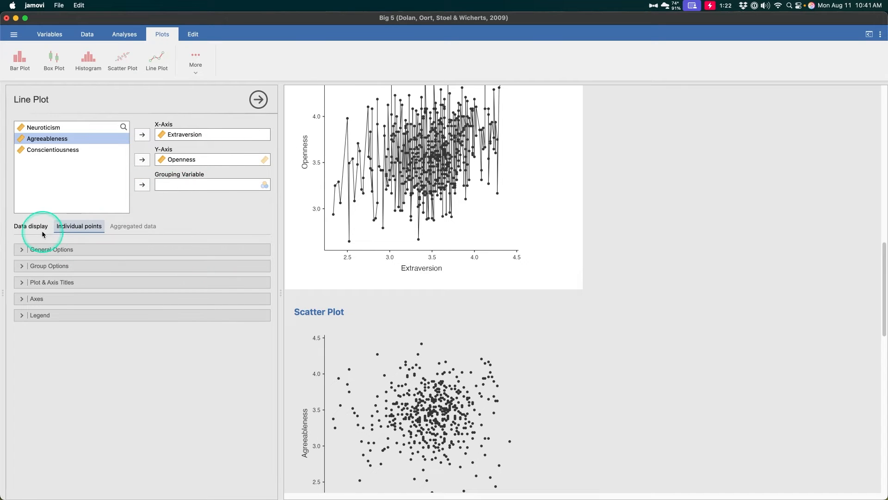
{"action": "left_click", "coordinate": [134, 226]}
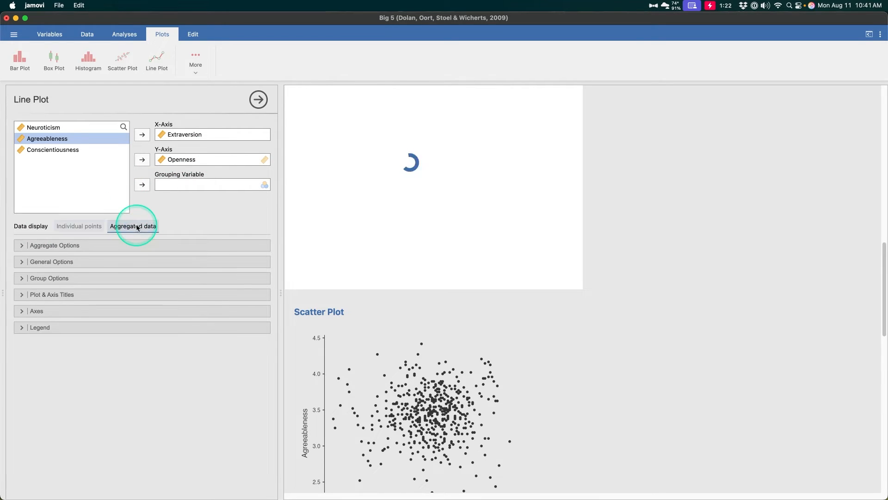
{"action": "scroll", "coordinate": [428, 222], "scroll_direction": "up", "scroll_amount": 5}
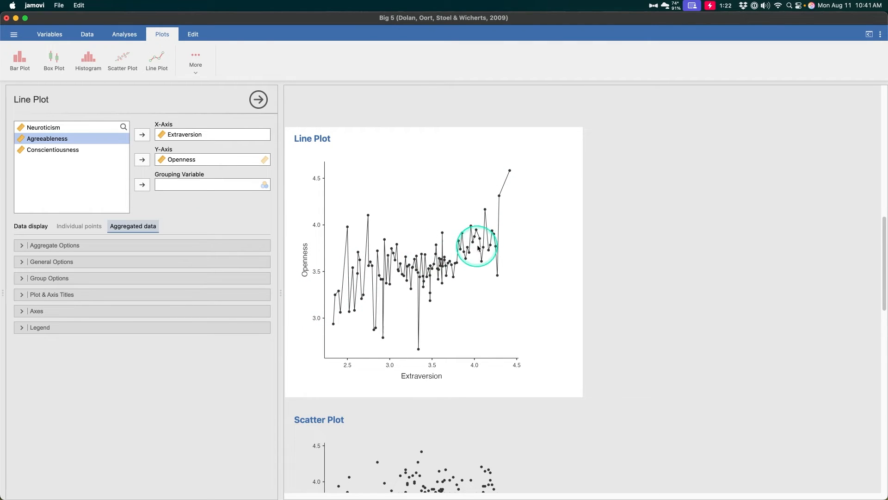
{"action": "scroll", "coordinate": [357, 351], "scroll_direction": "down", "scroll_amount": 9}
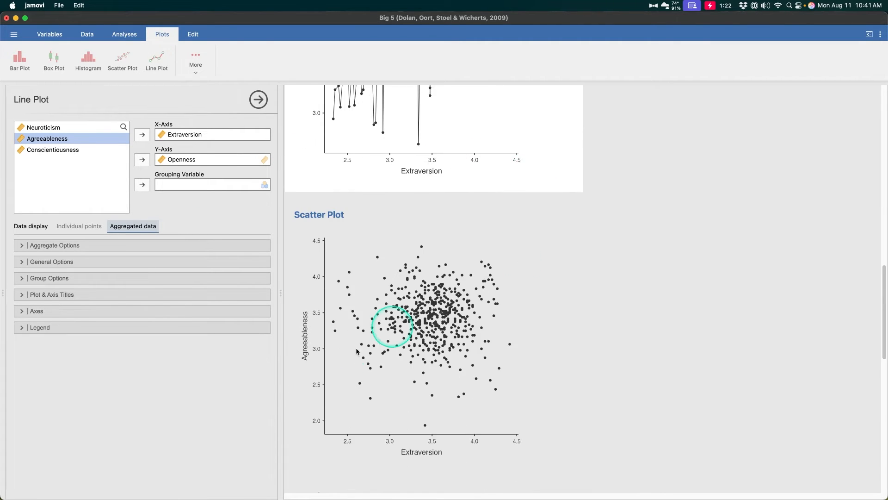
{"action": "left_click", "coordinate": [471, 278]}
{"action": "scroll", "coordinate": [437, 296], "scroll_direction": "up", "scroll_amount": 8}
{"action": "left_click", "coordinate": [437, 297]}
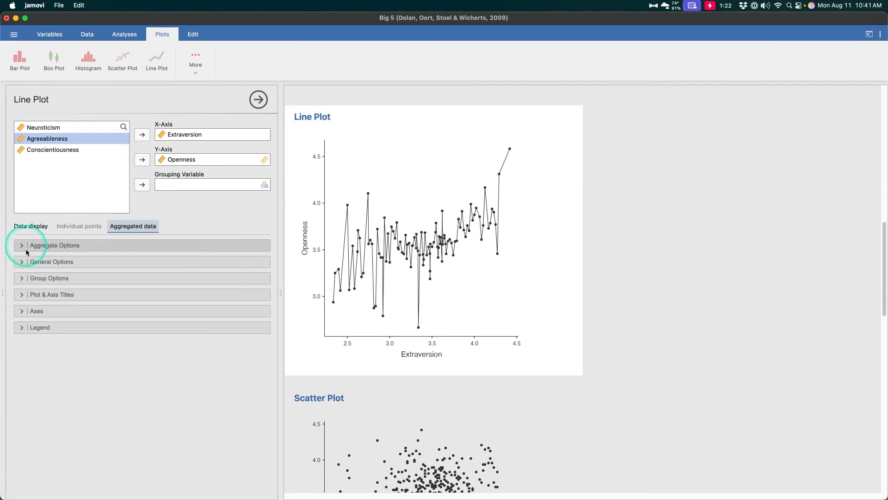
- Try individual points for the line plot, return to aggregated data and set the aggregate to Median
{"action": "left_click", "coordinate": [26, 246]}
{"action": "left_click", "coordinate": [83, 226]}
{"action": "left_click", "coordinate": [70, 244]}
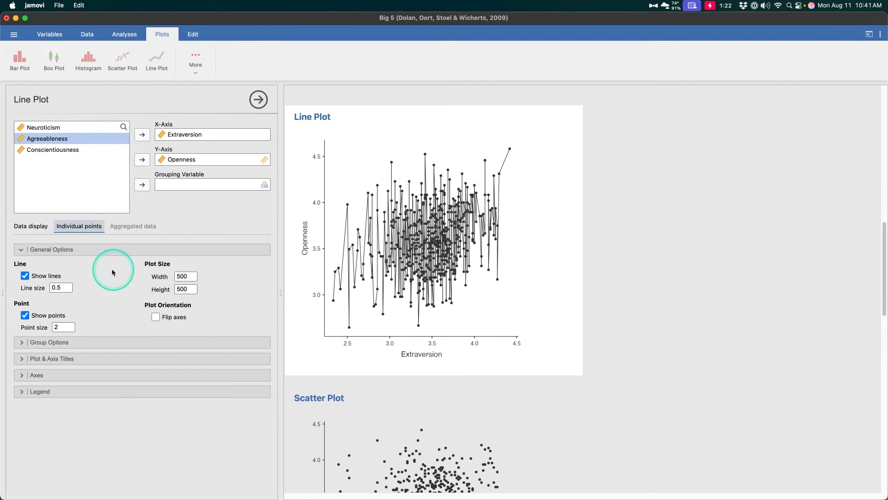
{"action": "left_click", "coordinate": [145, 229]}
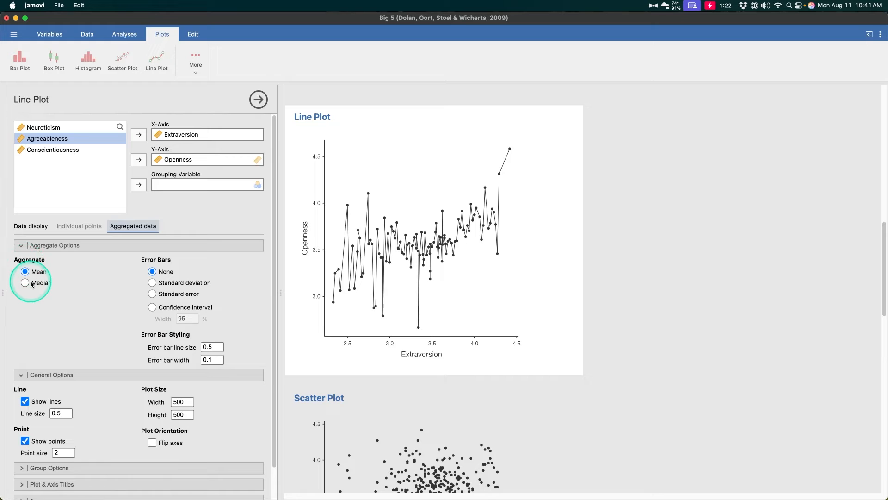
{"action": "left_click", "coordinate": [54, 285]}
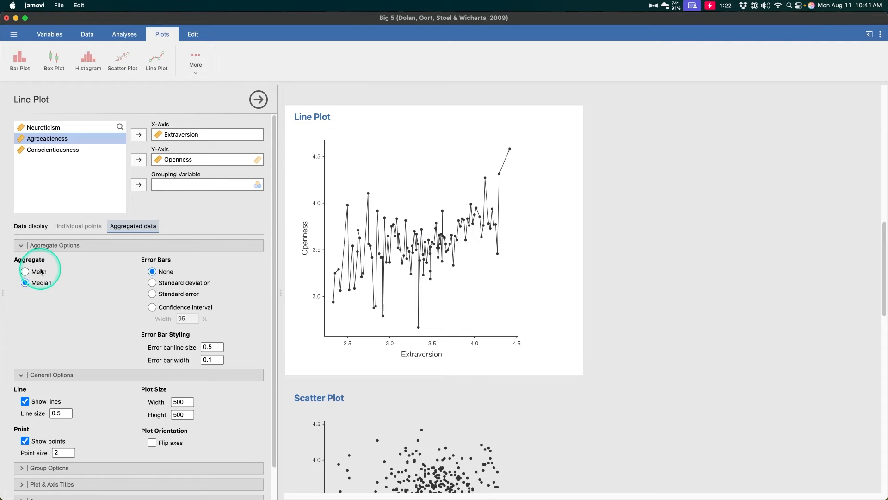
- Try the Mean aggregate for the line plot, return it to Median and set the error bars to Standard error
{"action": "left_click", "coordinate": [40, 272]}
{"action": "left_click", "coordinate": [40, 282]}
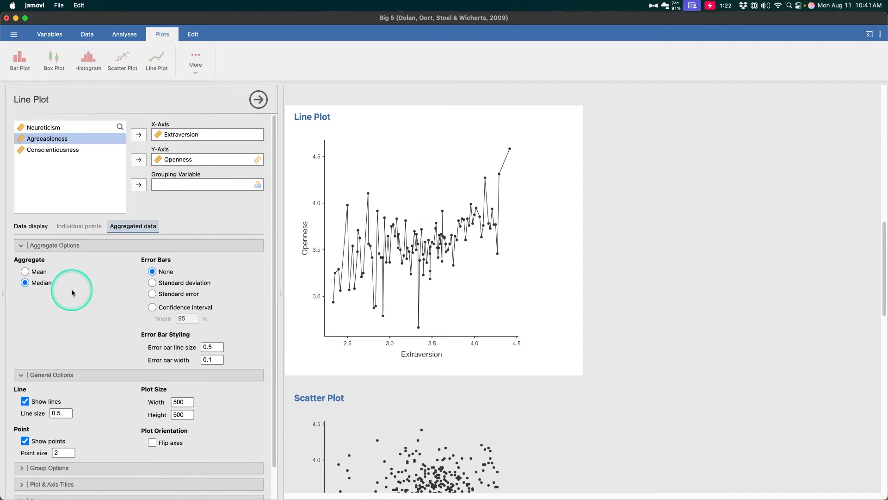
{"action": "left_click", "coordinate": [175, 295]}
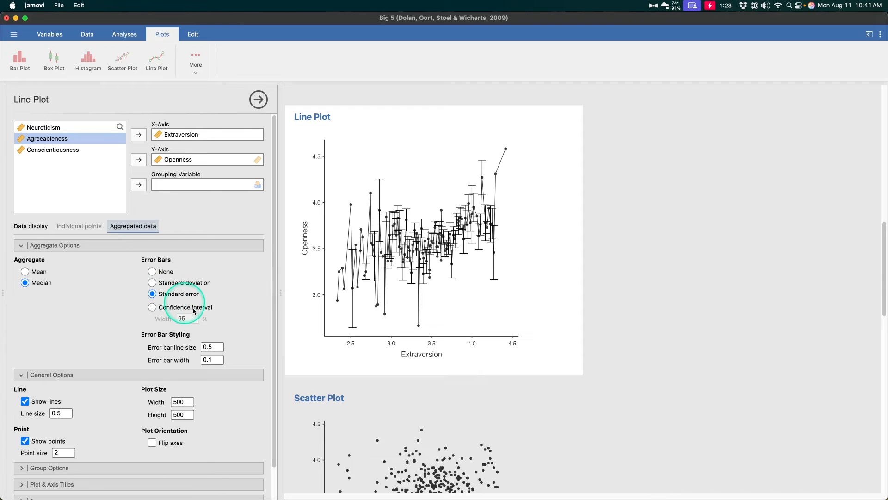
{"action": "scroll", "coordinate": [232, 296], "scroll_direction": "down", "scroll_amount": 2}
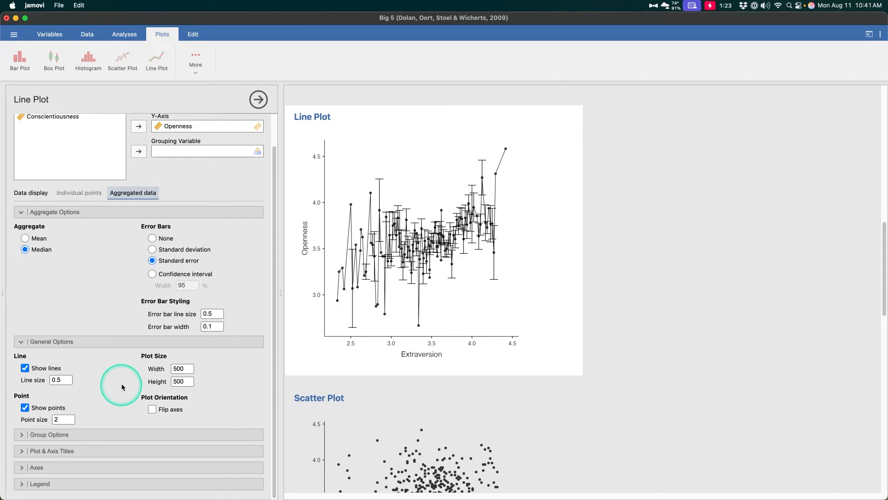
- Collapse the aggregate options, display the line plot as individual points and switch it back to aggregated data
{"action": "left_click", "coordinate": [92, 212]}
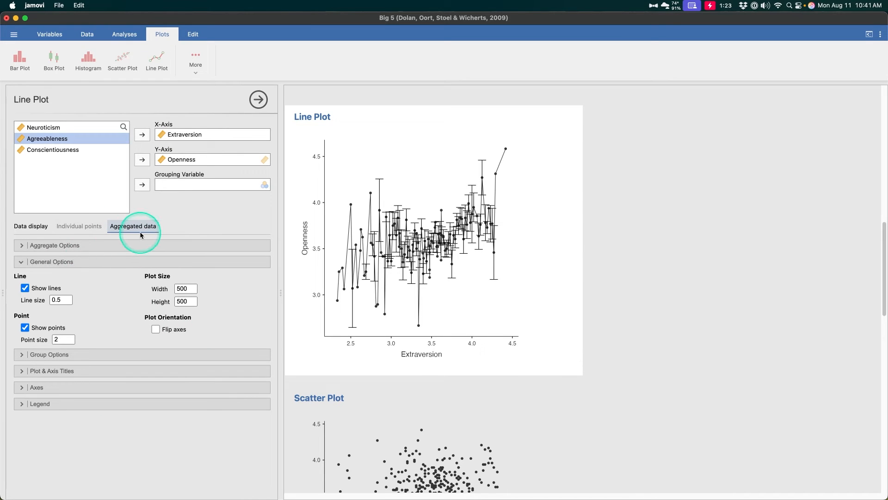
{"action": "left_click", "coordinate": [79, 226]}
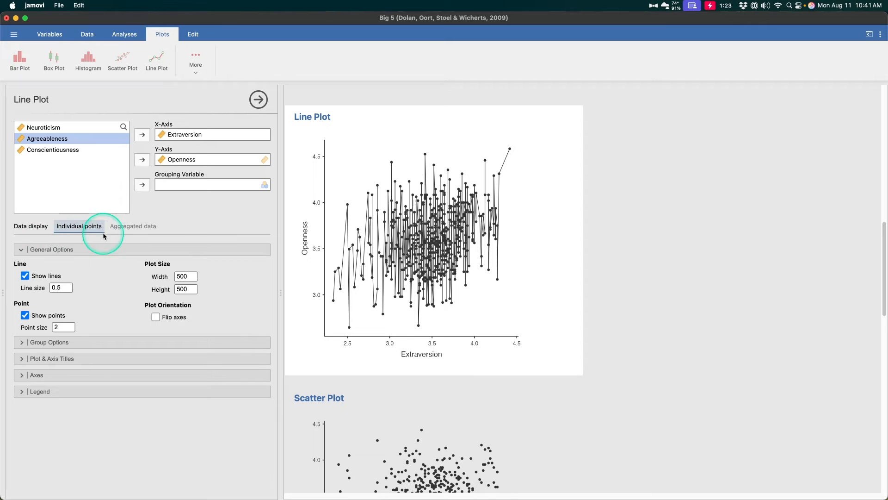
{"action": "left_click", "coordinate": [133, 226]}
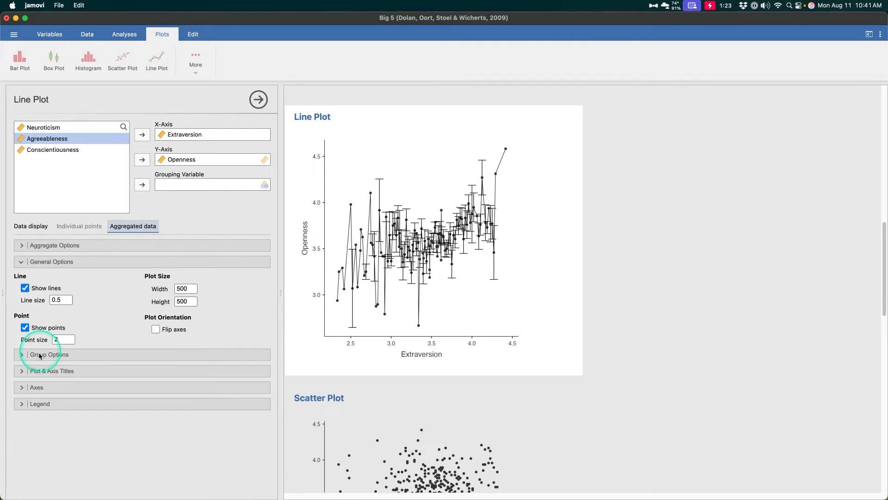
- Enable different line types for the line plot's groups, trying different colors off and turning it back on
{"action": "left_click", "coordinate": [101, 355]}
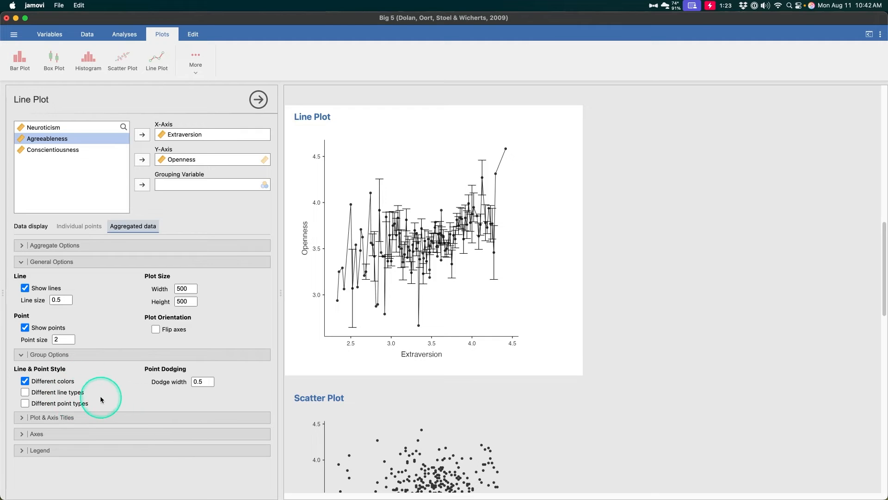
{"action": "left_click", "coordinate": [25, 392]}
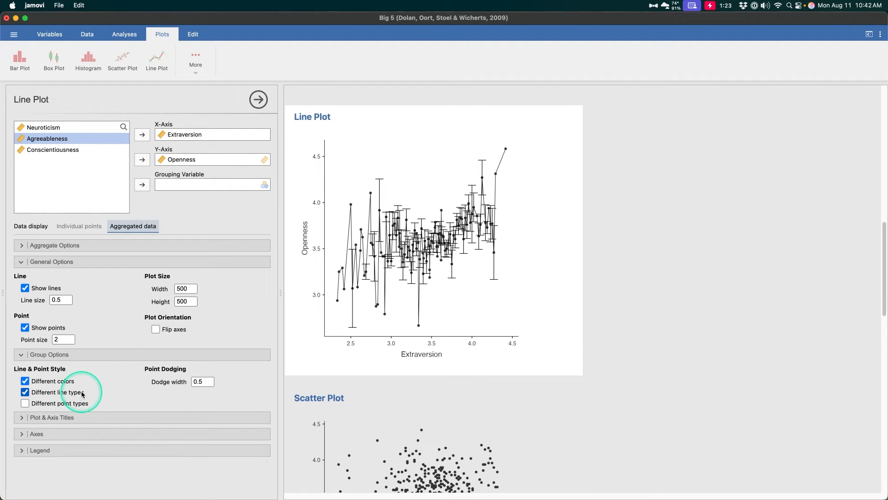
{"action": "left_click", "coordinate": [51, 382]}
{"action": "left_click", "coordinate": [51, 382]}
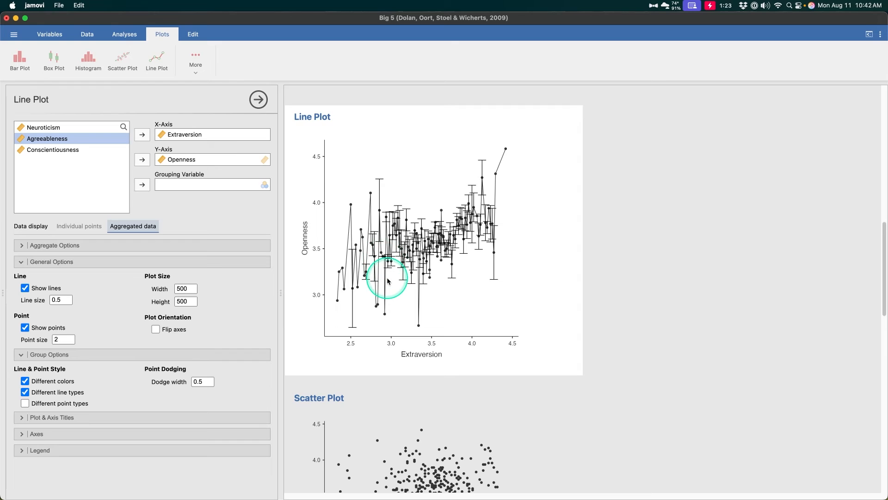
- Collapse the line plot's group options, expand its title, axes and legend options and review the available settings
{"action": "left_click", "coordinate": [116, 355]}
{"action": "left_click", "coordinate": [118, 371]}
{"action": "left_click", "coordinate": [117, 449]}
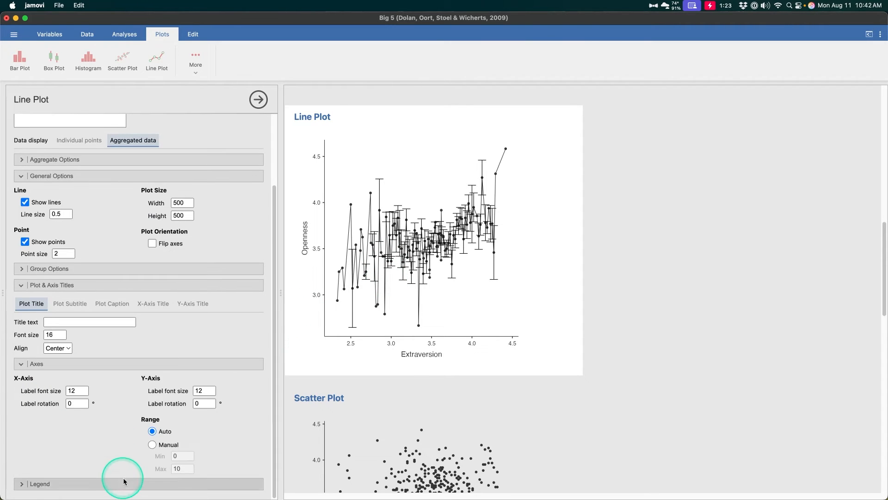
{"action": "left_click", "coordinate": [123, 481]}
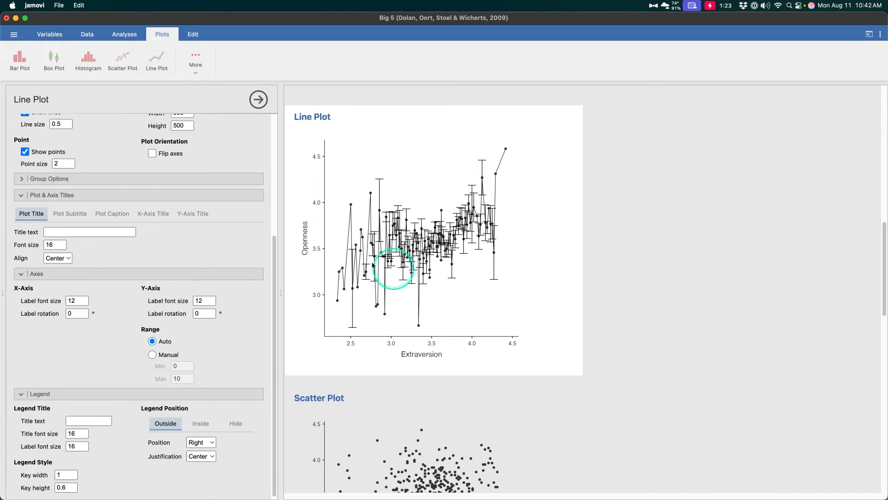
{"action": "scroll", "coordinate": [197, 232], "scroll_direction": "up", "scroll_amount": 1}
{"action": "scroll", "coordinate": [197, 232], "scroll_direction": "up", "scroll_amount": 5}
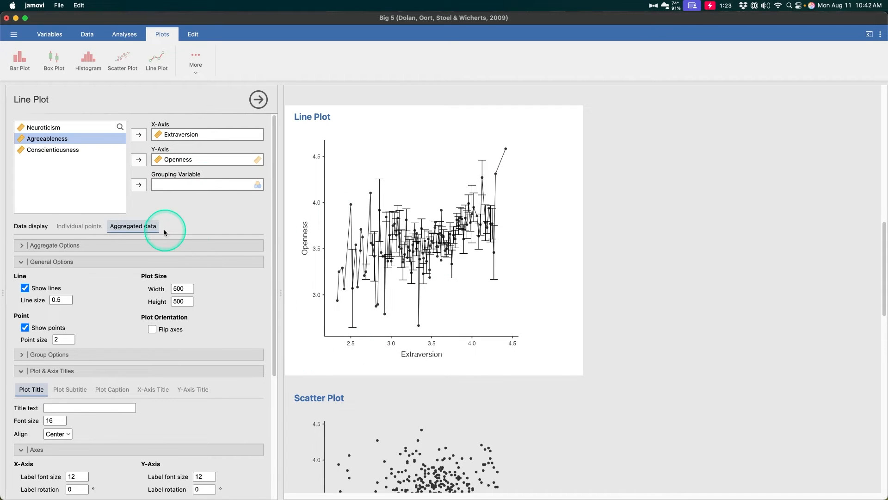
{"action": "scroll", "coordinate": [122, 357], "scroll_direction": "down", "scroll_amount": 1}
{"action": "scroll", "coordinate": [123, 357], "scroll_direction": "down", "scroll_amount": 3}
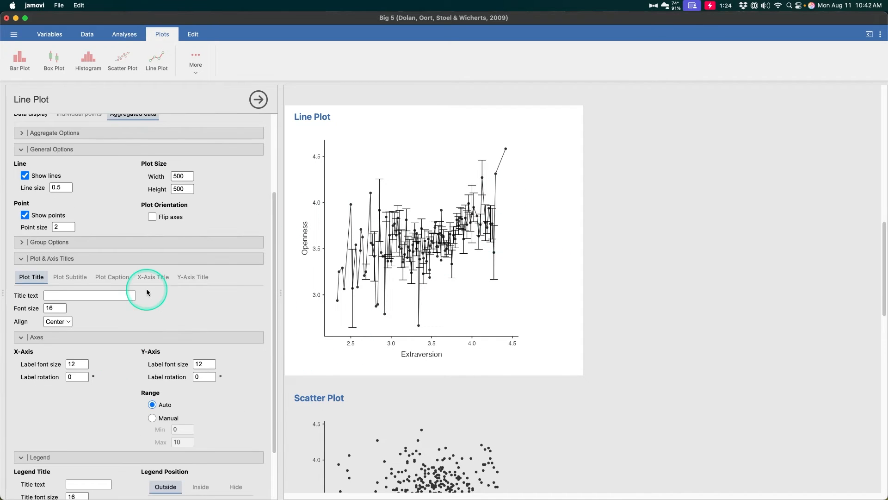
- Expand the line plot's group and aggregate options again and look over their settings
{"action": "left_click", "coordinate": [148, 240]}
{"action": "scroll", "coordinate": [139, 222], "scroll_direction": "up", "scroll_amount": 2}
{"action": "left_click", "coordinate": [135, 213]}
{"action": "scroll", "coordinate": [135, 215], "scroll_direction": "down", "scroll_amount": 3}
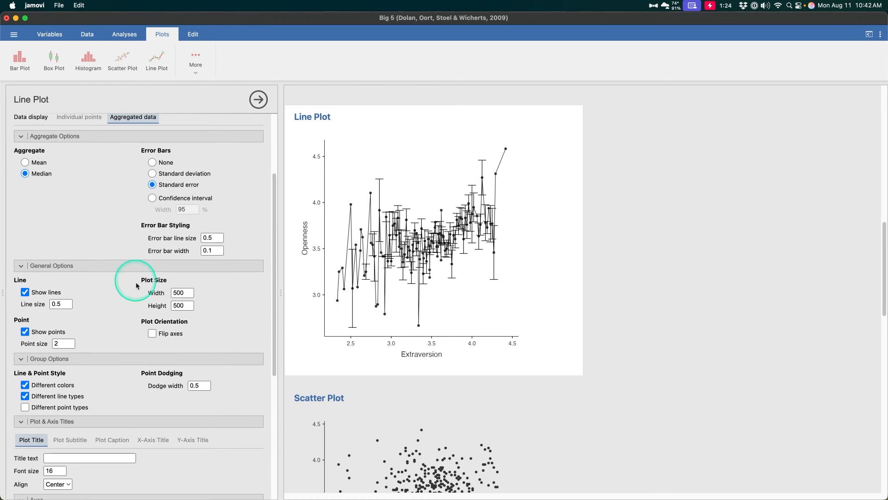
- Open the options of the scatter plot of Agreeableness against Extraversion and show its regression line
{"action": "scroll", "coordinate": [409, 278], "scroll_direction": "down", "scroll_amount": 6}
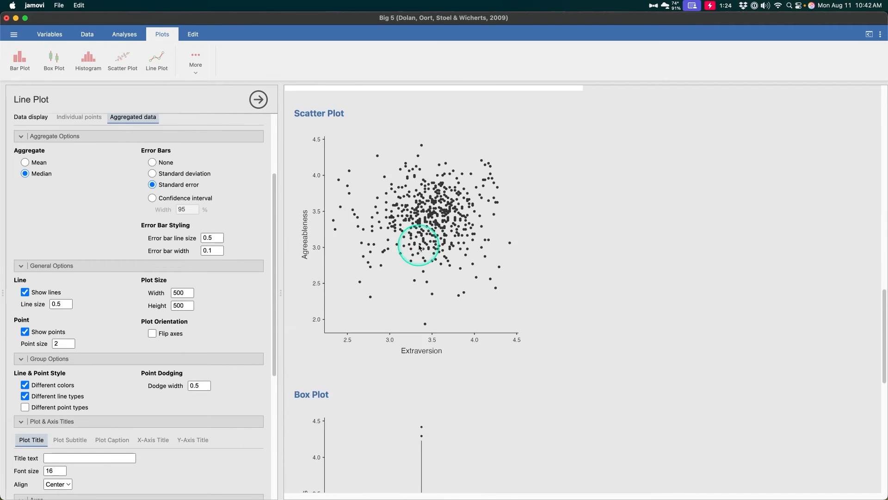
{"action": "left_click", "coordinate": [424, 243]}
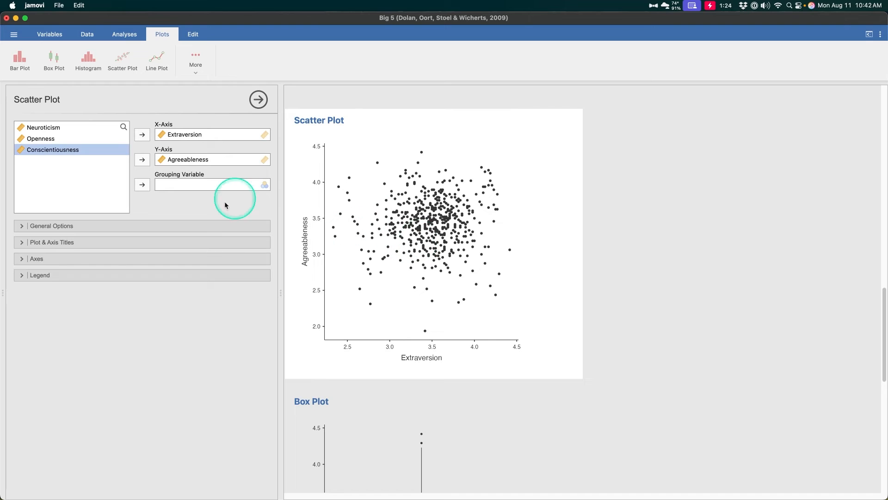
{"action": "left_click", "coordinate": [184, 226]}
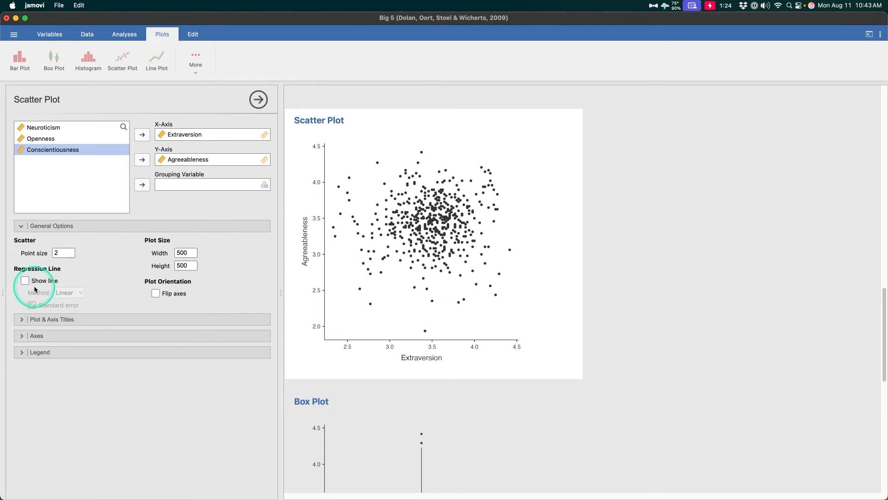
{"action": "left_click", "coordinate": [25, 281]}
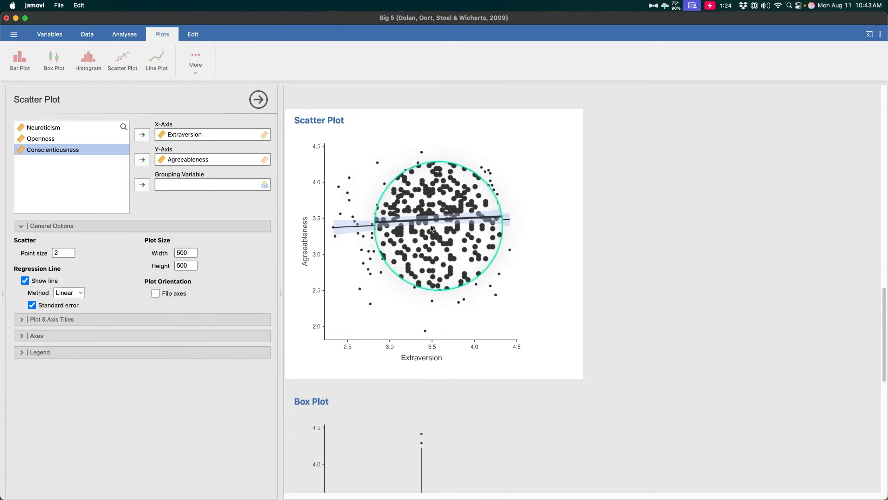
- Try the Smooth method for the scatter plot's regression line, return it to Linear and bring up the available analyses
{"action": "left_click", "coordinate": [69, 292]}
{"action": "left_click", "coordinate": [72, 304]}
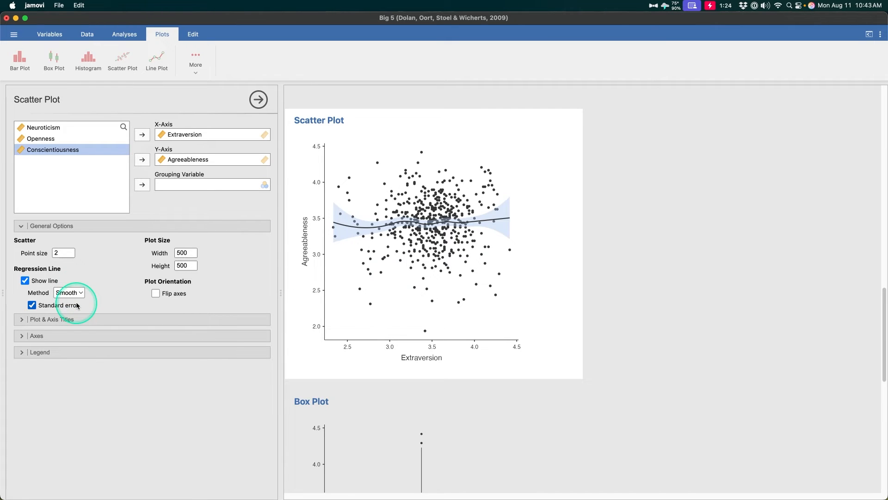
{"action": "left_click", "coordinate": [74, 293]}
{"action": "left_click", "coordinate": [69, 282]}
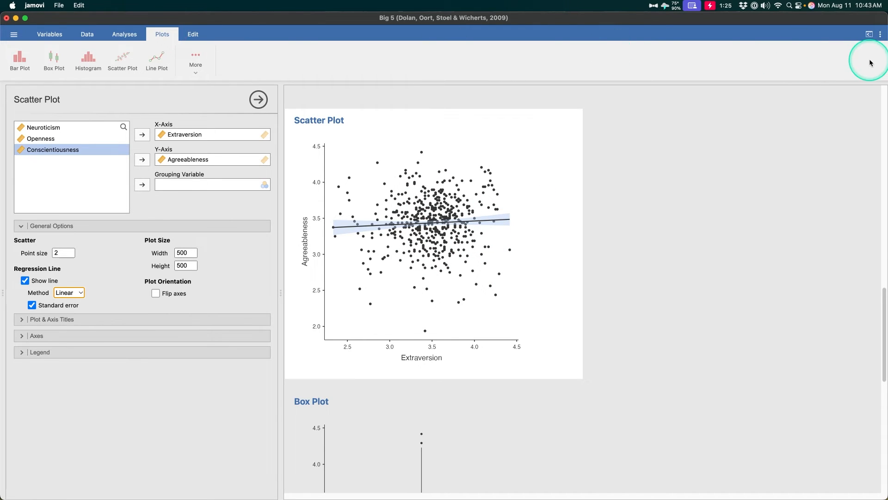
{"action": "left_click", "coordinate": [124, 34]}
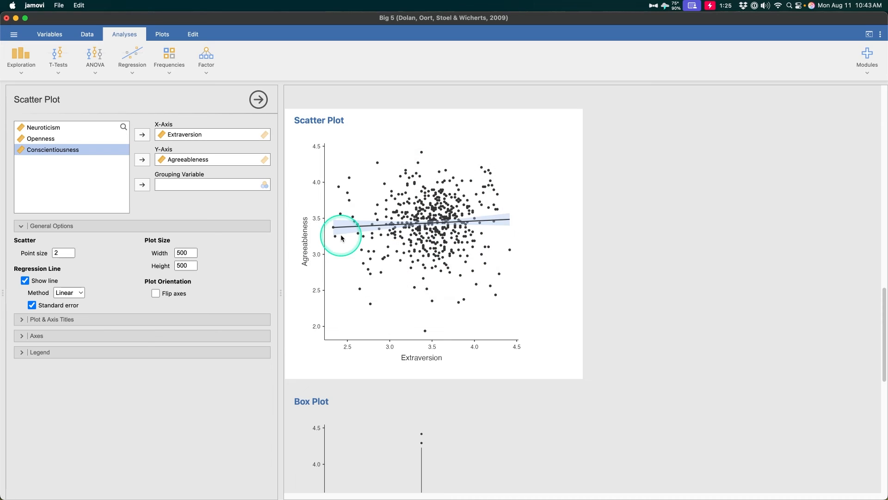
- Add the left-aligned scatter plot caption "Figure 2. The shaded blue region is the standard error of the regression line."
{"action": "left_click", "coordinate": [120, 321]}
{"action": "left_click", "coordinate": [112, 338]}
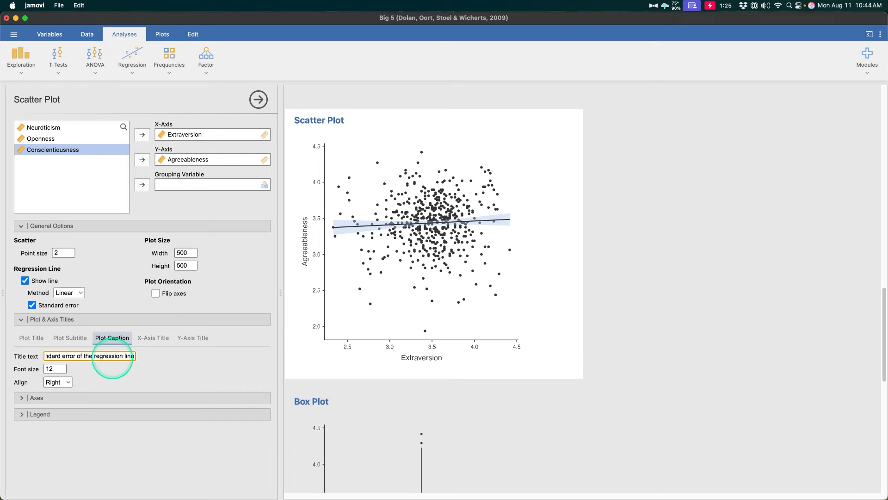
{"action": "key", "text": "Return"}
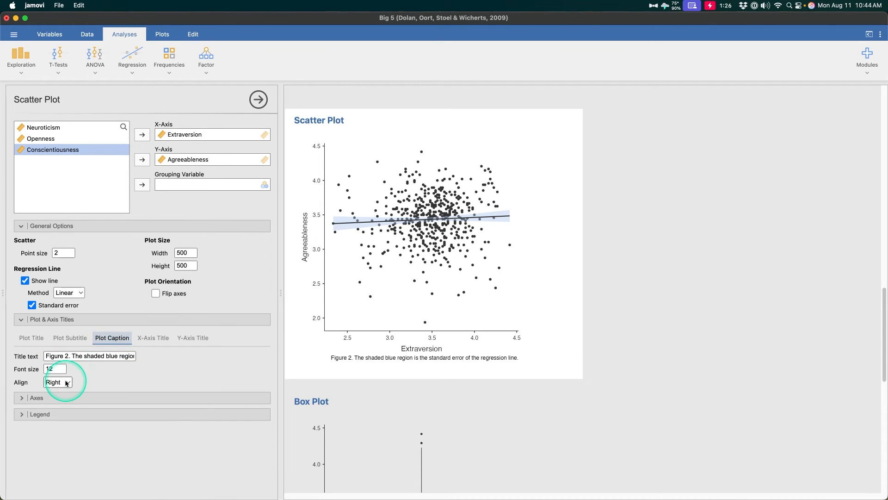
{"action": "left_click", "coordinate": [58, 382]}
{"action": "left_click", "coordinate": [60, 365]}
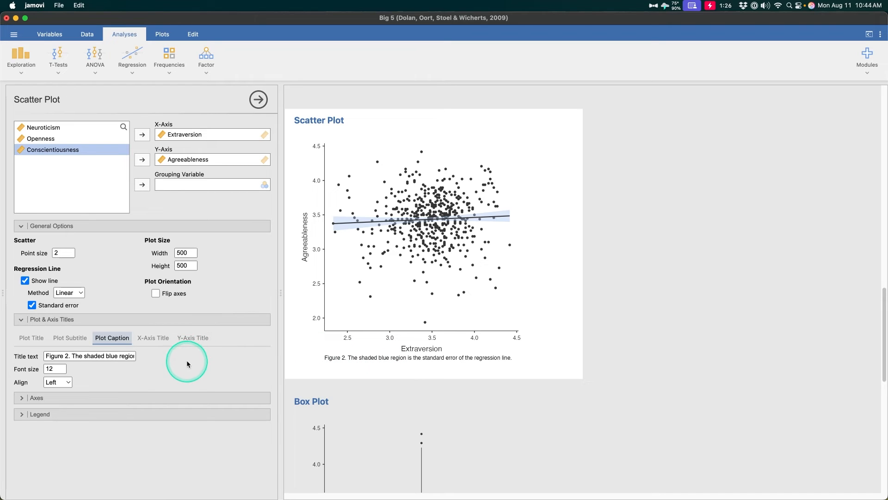
- Expand the scatter plot's axes and legend options and review them along with its grouping variable setting
{"action": "left_click", "coordinate": [165, 397]}
{"action": "left_click", "coordinate": [181, 479]}
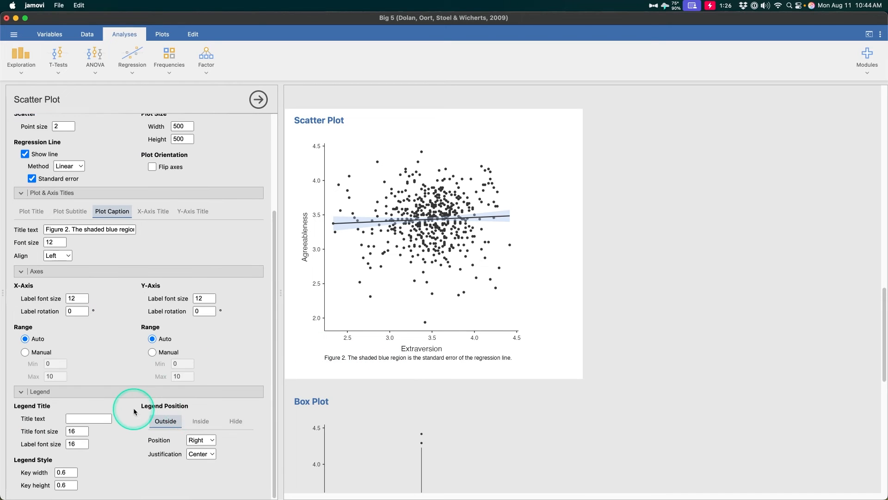
{"action": "scroll", "coordinate": [210, 416], "scroll_direction": "up", "scroll_amount": 5}
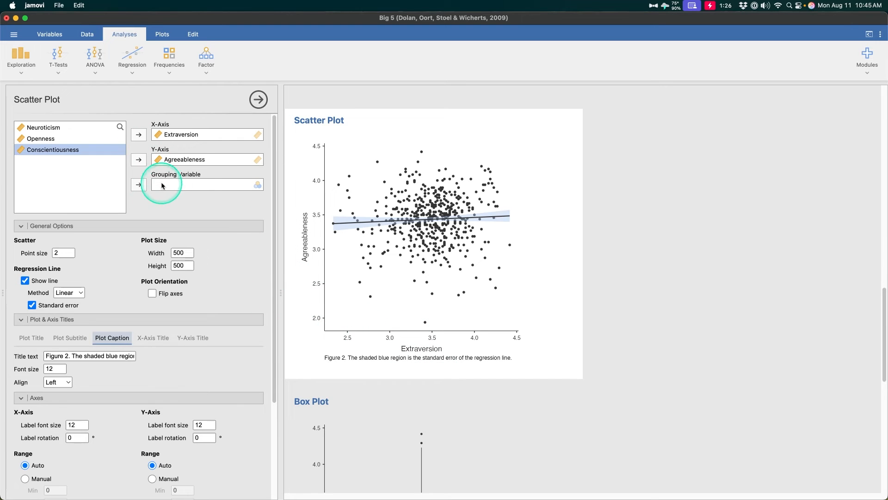
- Open the general options of the Conscientiousness box plot, try the notch and turn it off again
{"action": "scroll", "coordinate": [422, 150], "scroll_direction": "down", "scroll_amount": 6}
{"action": "left_click", "coordinate": [482, 234]}
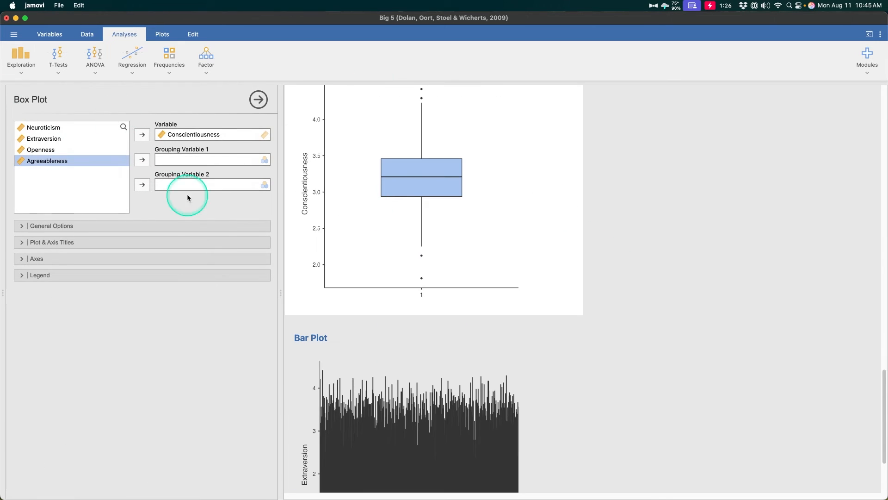
{"action": "left_click", "coordinate": [133, 229]}
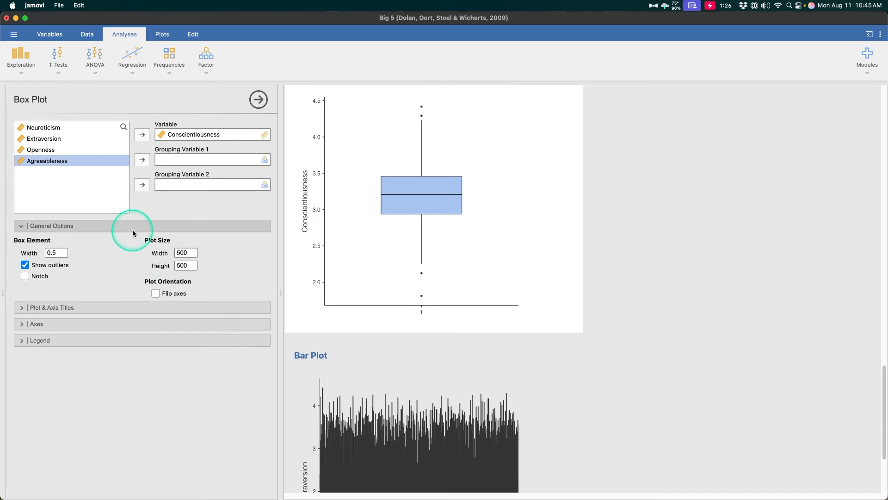
{"action": "left_click", "coordinate": [40, 276]}
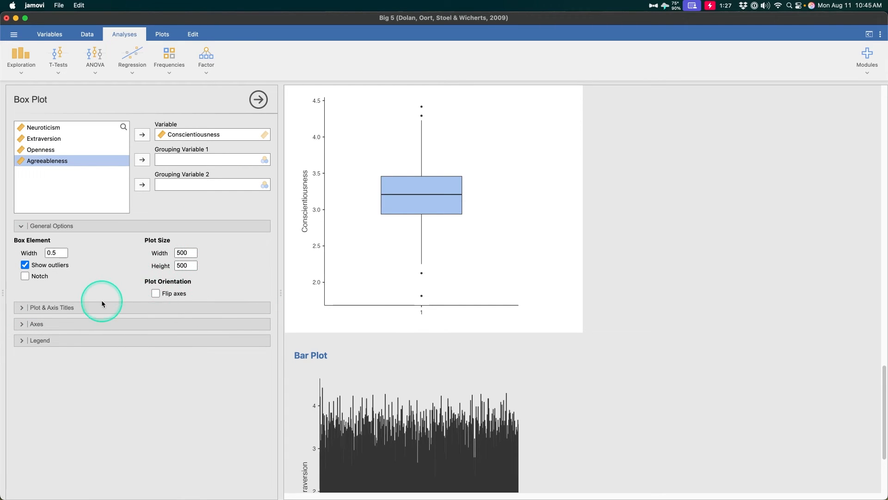
- Expand the box plot's title, axes and legend options and review the available settings
{"action": "left_click", "coordinate": [102, 304]}
{"action": "left_click", "coordinate": [164, 385]}
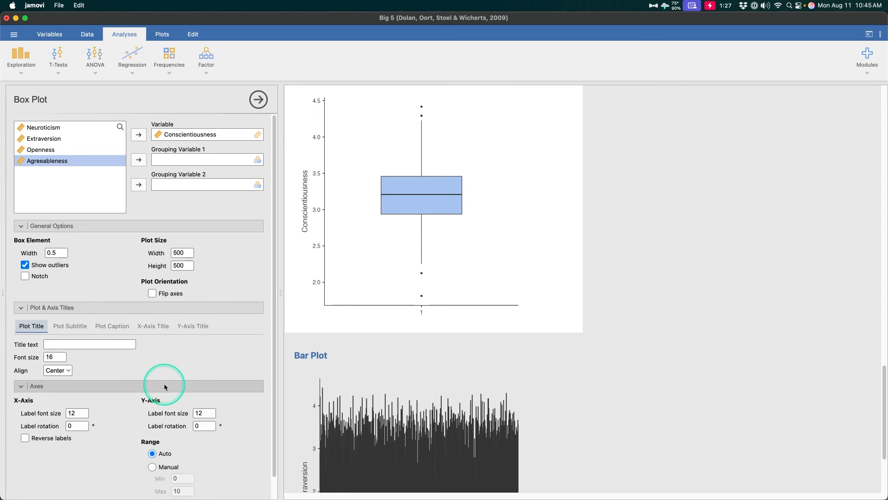
{"action": "left_click", "coordinate": [173, 481]}
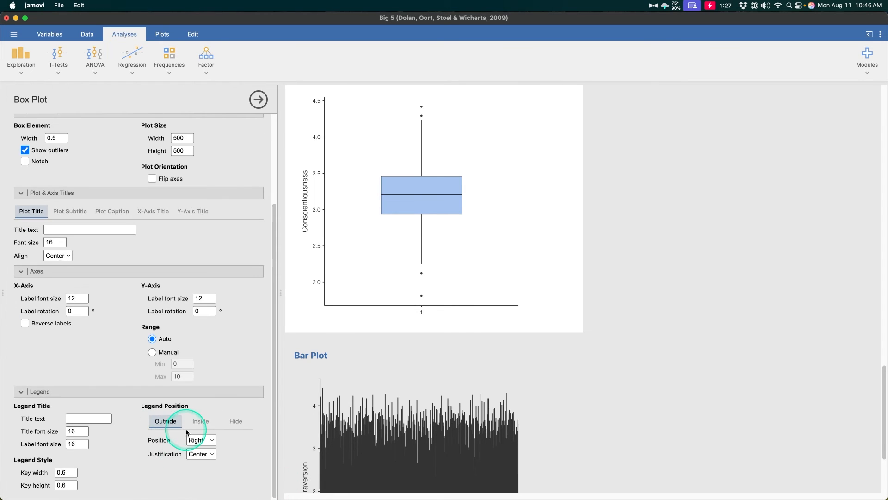
{"action": "scroll", "coordinate": [194, 406], "scroll_direction": "up", "scroll_amount": 5}
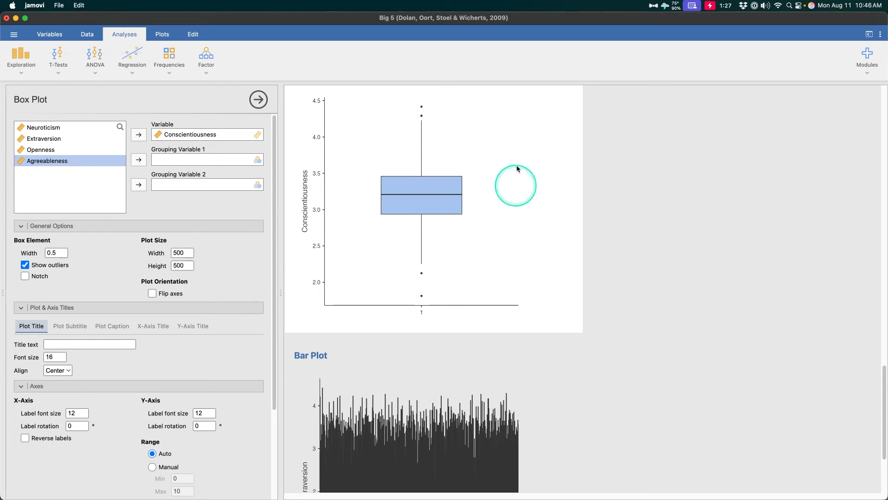
- Try the Categorical variable type for the bar plot, switch it to Continuous and assign Neuroticism as the continuous variable
{"action": "scroll", "coordinate": [416, 301], "scroll_direction": "down", "scroll_amount": 3}
{"action": "left_click", "coordinate": [480, 355]}
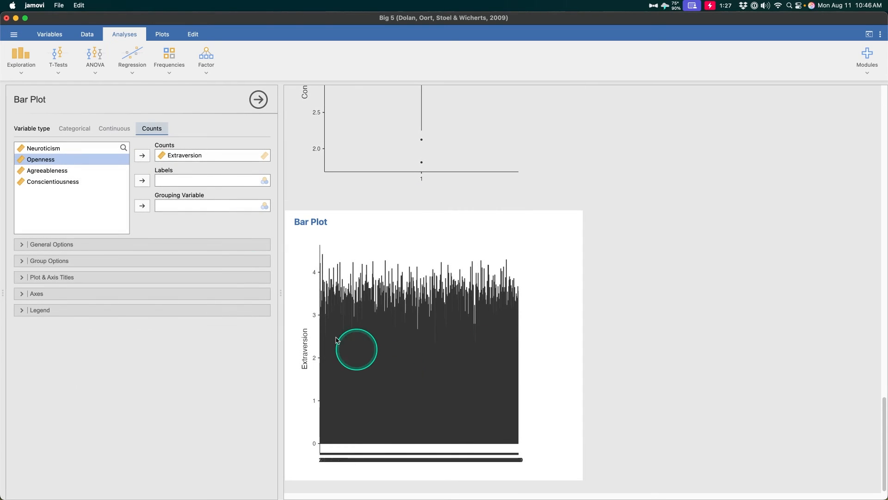
{"action": "left_click", "coordinate": [75, 129]}
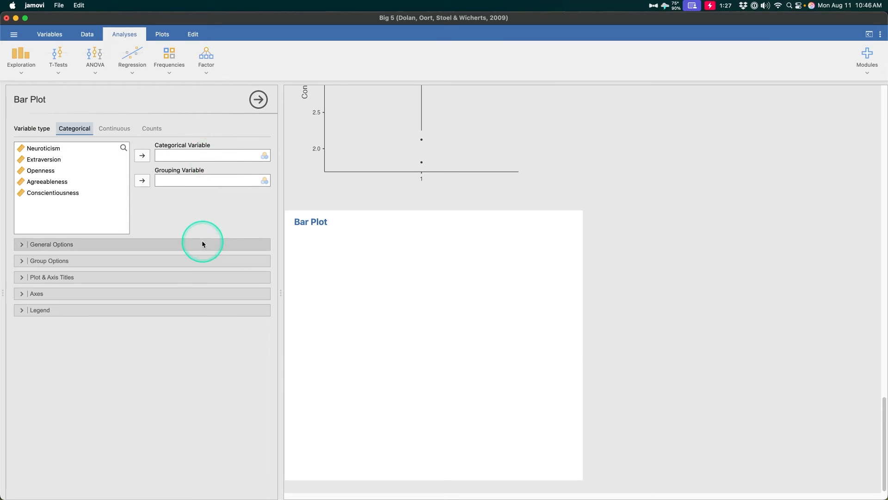
{"action": "left_click", "coordinate": [120, 131]}
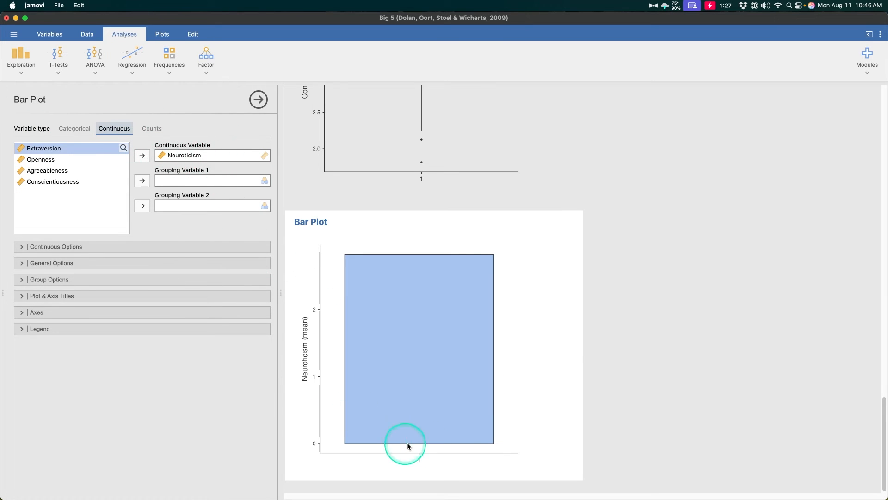
- Try standard error and standard deviation error bars on the Neuroticism bar plot, and settle on the 95% confidence interval
{"action": "left_click", "coordinate": [109, 247]}
{"action": "left_click", "coordinate": [54, 290]}
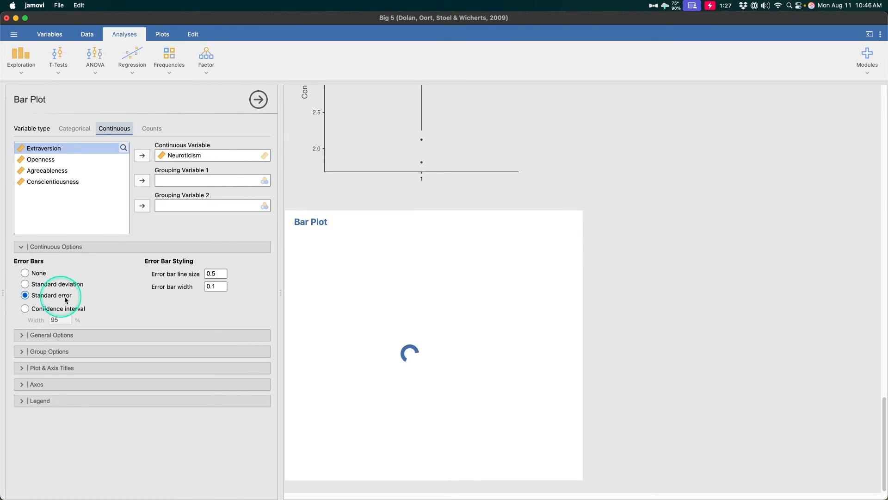
{"action": "left_click", "coordinate": [55, 284]}
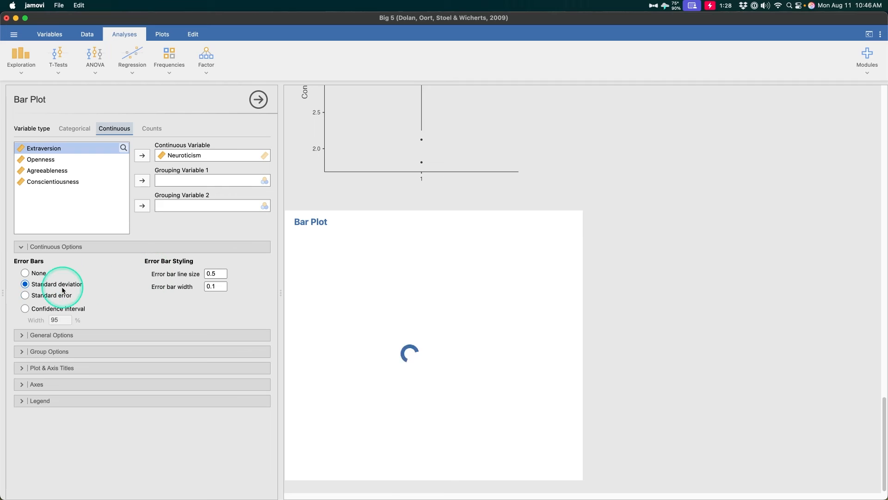
{"action": "left_click", "coordinate": [64, 309]}
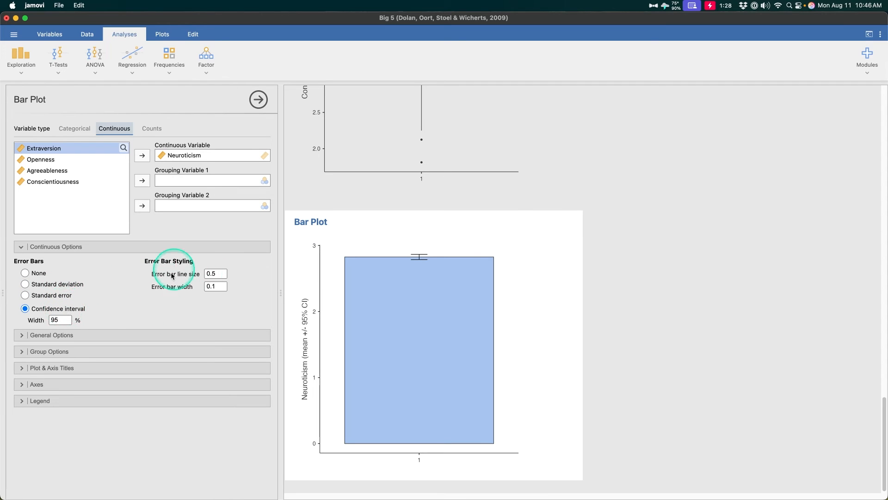
- Expand the bar plot's general and group options, trying the value labels and turning them off again
{"action": "left_click", "coordinate": [162, 334]}
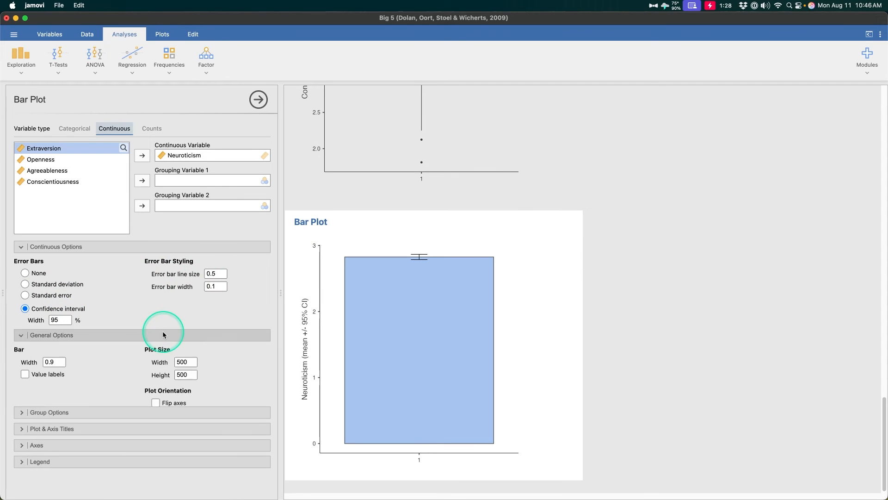
{"action": "left_click", "coordinate": [26, 375]}
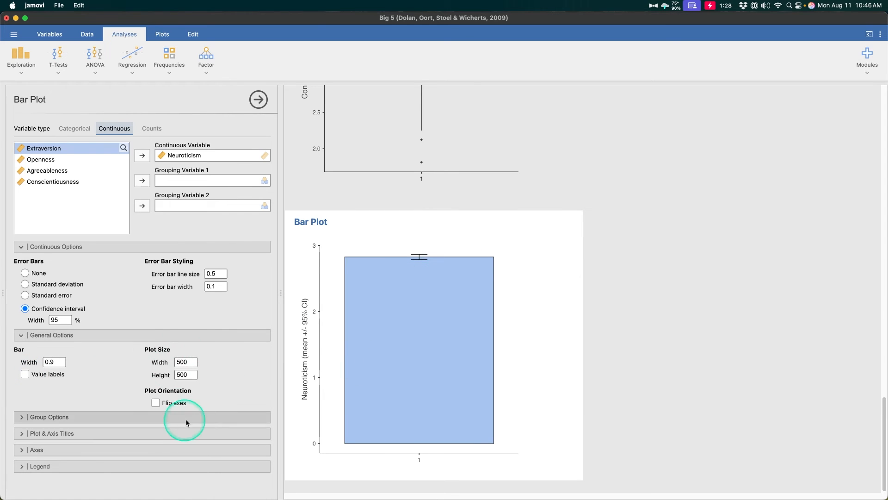
{"action": "left_click", "coordinate": [129, 416]}
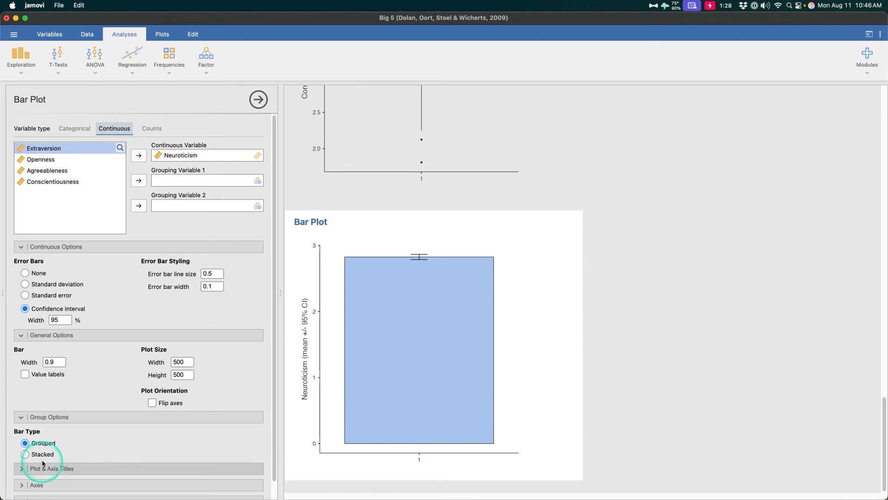
{"action": "scroll", "coordinate": [106, 425], "scroll_direction": "down", "scroll_amount": 2}
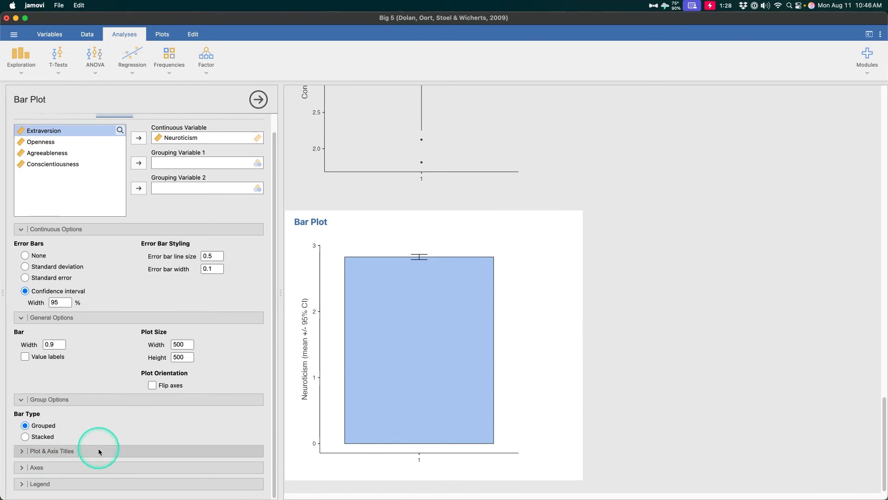
- Expand the bar plot's title, axes and legend options and review the available settings
{"action": "left_click", "coordinate": [100, 448]}
{"action": "left_click", "coordinate": [107, 478]}
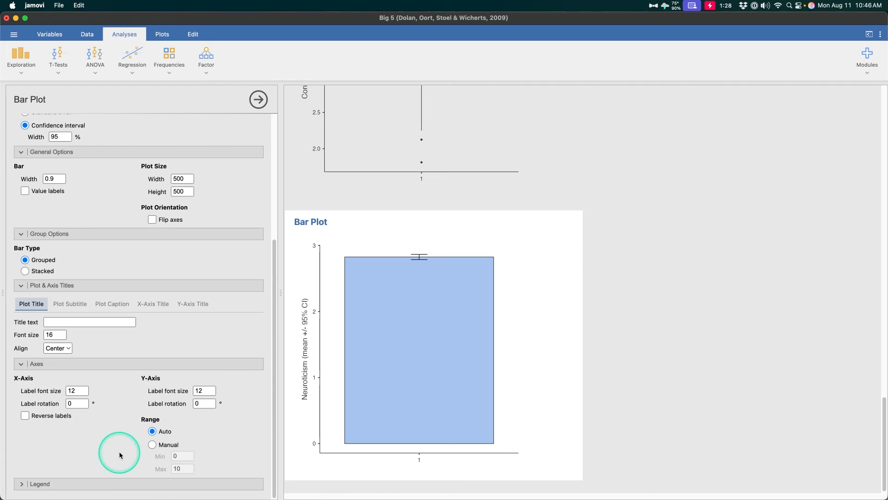
{"action": "left_click", "coordinate": [119, 482]}
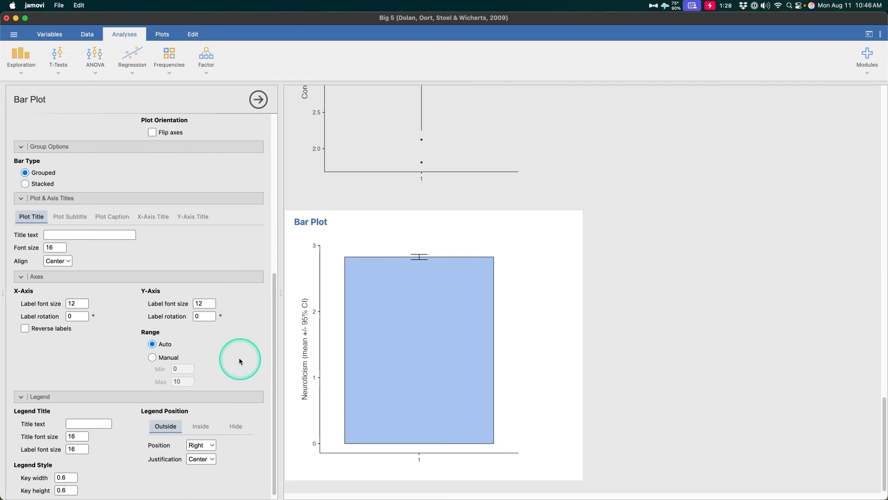
{"action": "scroll", "coordinate": [241, 361], "scroll_direction": "down", "scroll_amount": 1}
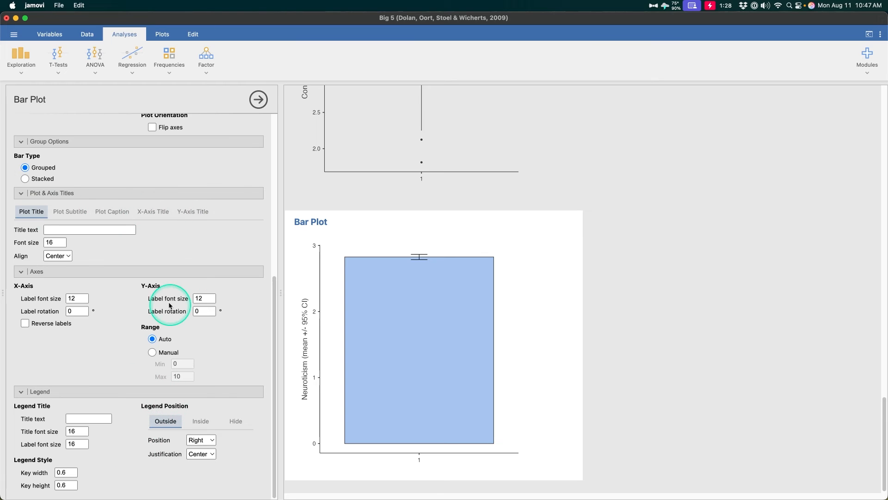
{"action": "scroll", "coordinate": [178, 298], "scroll_direction": "up", "scroll_amount": 10}
{"action": "scroll", "coordinate": [194, 192], "scroll_direction": "down", "scroll_amount": 10}
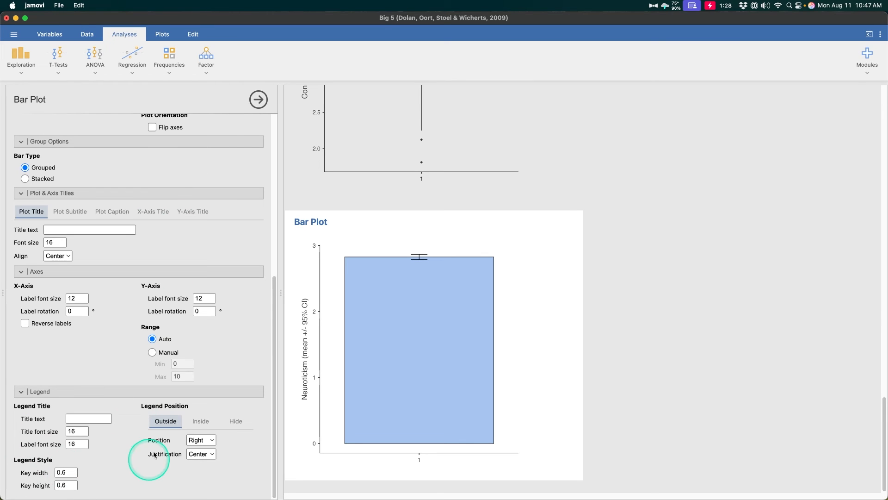
{"action": "scroll", "coordinate": [141, 443], "scroll_direction": "up", "scroll_amount": 10}
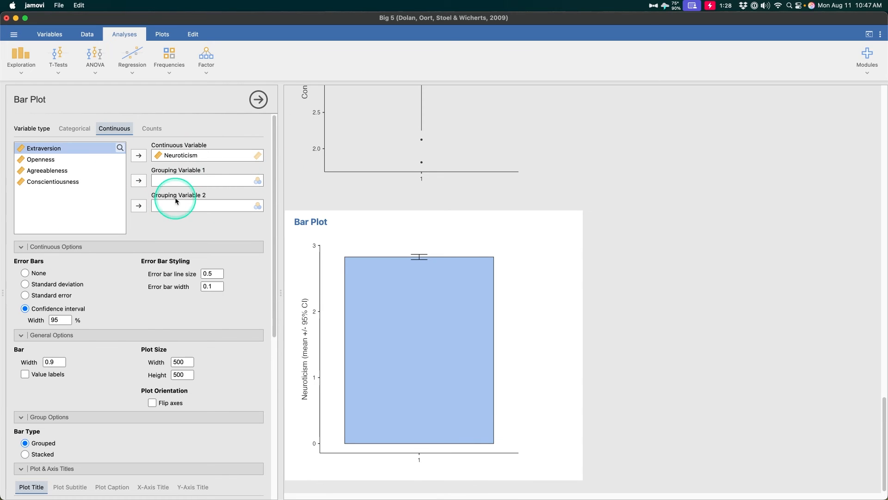
- Switch the bar plot's variable type to Counts with Extraversion as the counts variable and review its options
{"action": "left_click", "coordinate": [152, 128]}
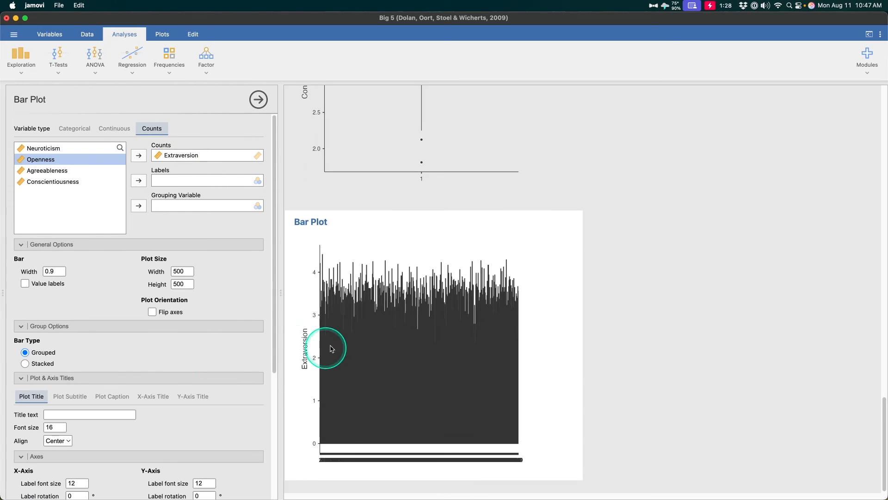
{"action": "scroll", "coordinate": [131, 253], "scroll_direction": "down", "scroll_amount": 2}
{"action": "scroll", "coordinate": [131, 252], "scroll_direction": "down", "scroll_amount": 1}
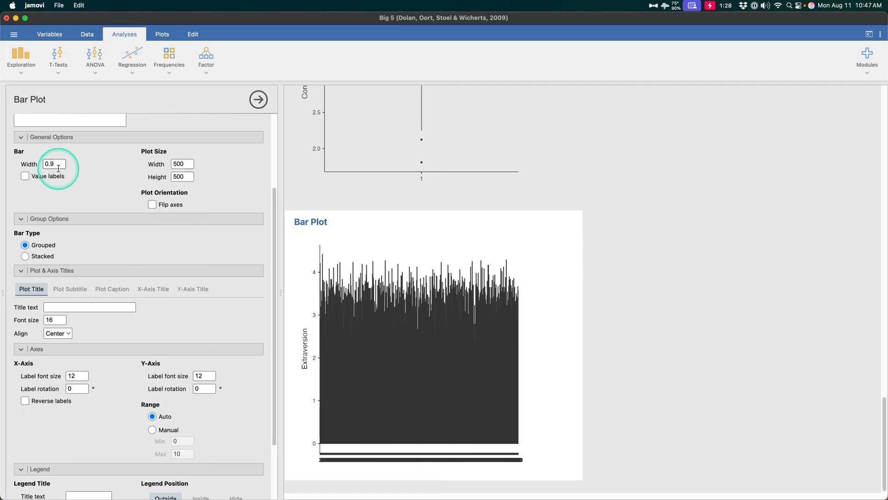
{"action": "scroll", "coordinate": [156, 242], "scroll_direction": "down", "scroll_amount": 3}
{"action": "scroll", "coordinate": [184, 348], "scroll_direction": "up", "scroll_amount": 4}
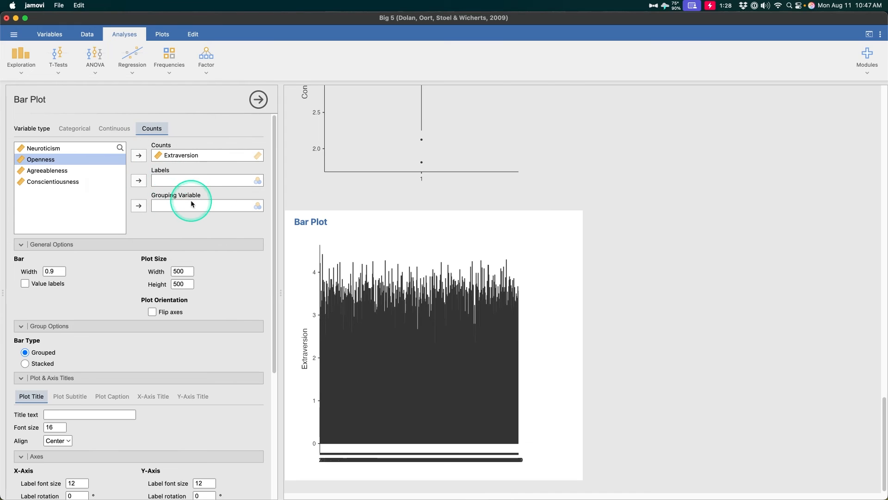
- Show the available plot types and select the Neuroticism histogram at the beginning of the results
{"action": "left_click", "coordinate": [162, 34]}
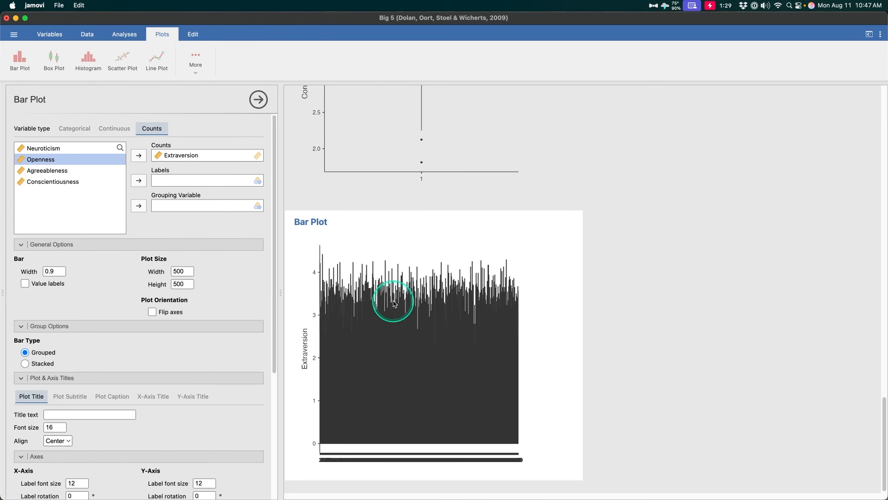
{"action": "scroll", "coordinate": [504, 329], "scroll_direction": "up", "scroll_amount": 1}
{"action": "scroll", "coordinate": [504, 328], "scroll_direction": "up", "scroll_amount": 15}
{"action": "left_click", "coordinate": [569, 287]}
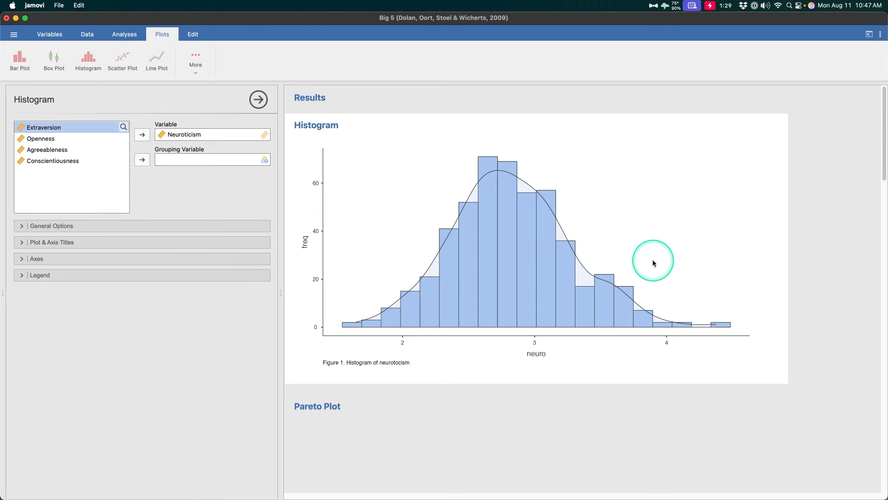
- Examine the copy, export, duplicate and note actions offered for the histogram image and the whole plot
{"action": "right_click", "coordinate": [589, 197]}
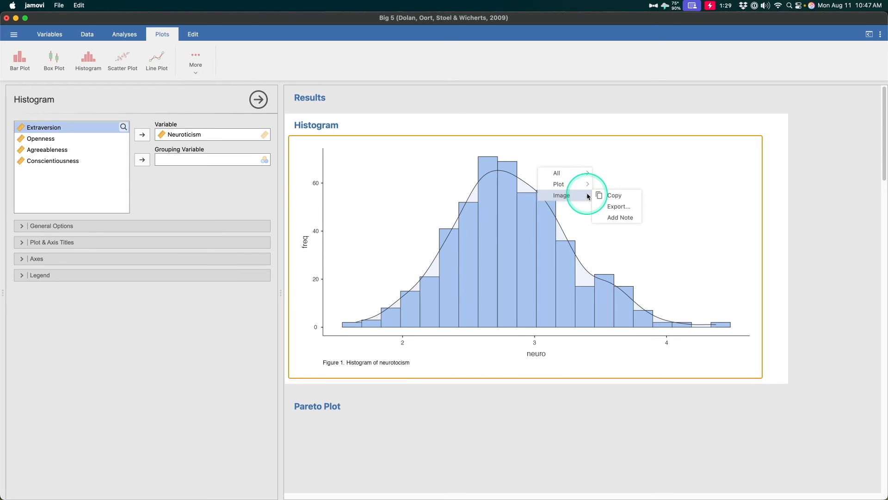
{"action": "right_click", "coordinate": [553, 176]}
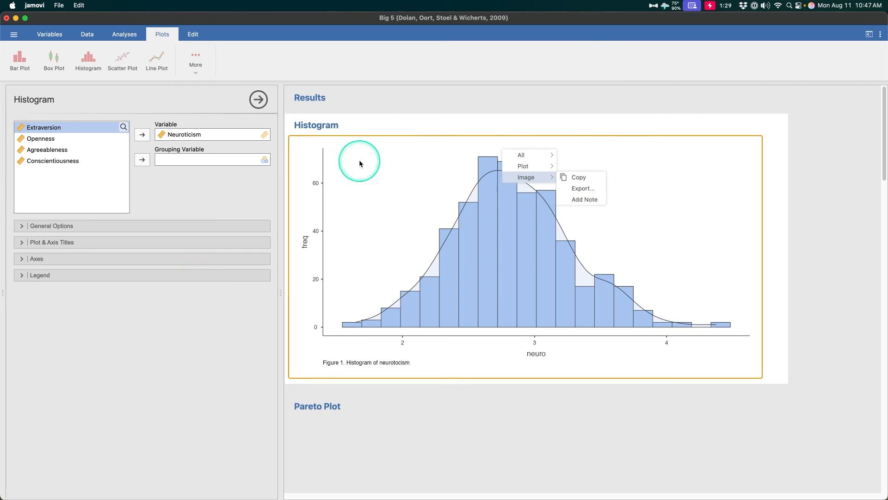
{"action": "right_click", "coordinate": [435, 123]}
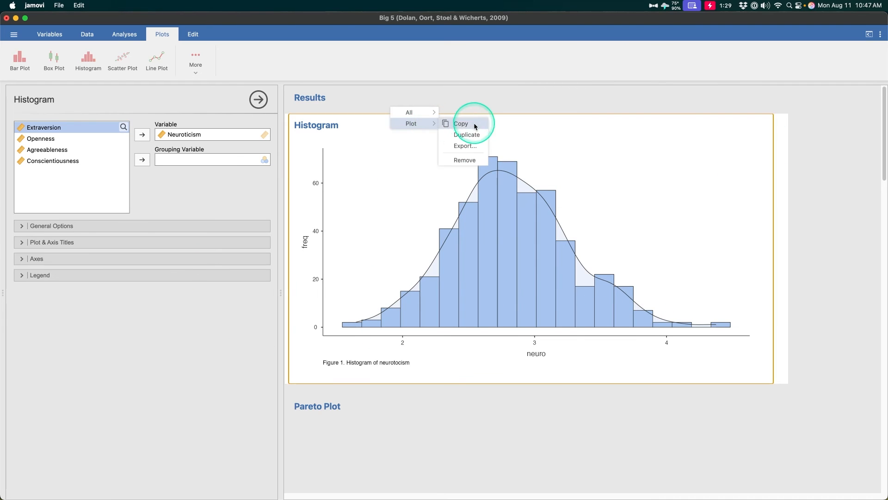
{"action": "right_click", "coordinate": [440, 215]}
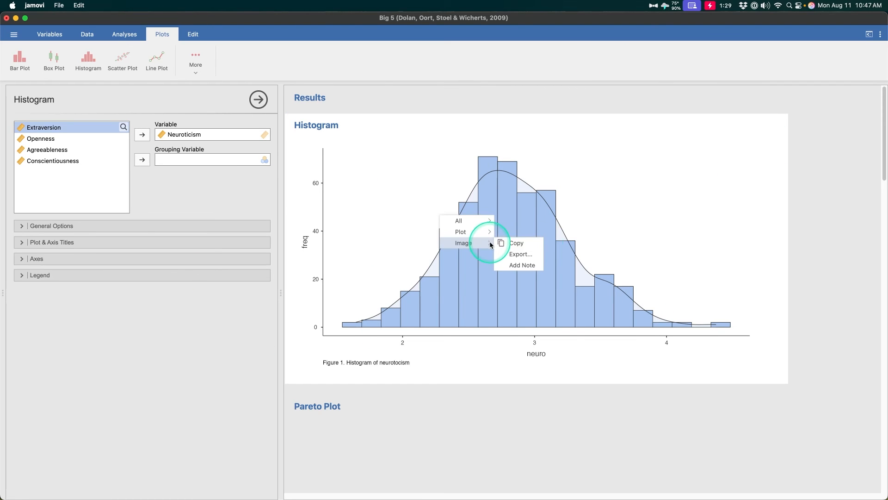
{"action": "left_click", "coordinate": [450, 202]}
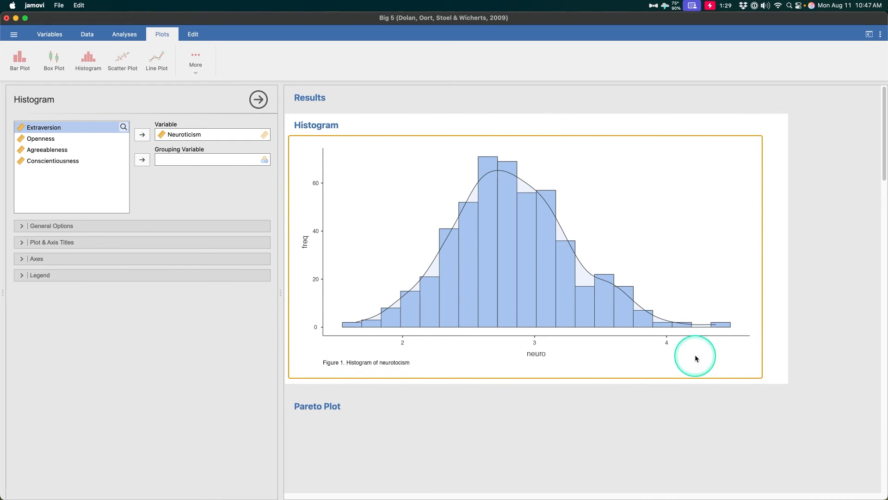
- Start exporting the histogram image and choose PowerPoint Slide (.pptx) as the file type
{"action": "right_click", "coordinate": [610, 224]}
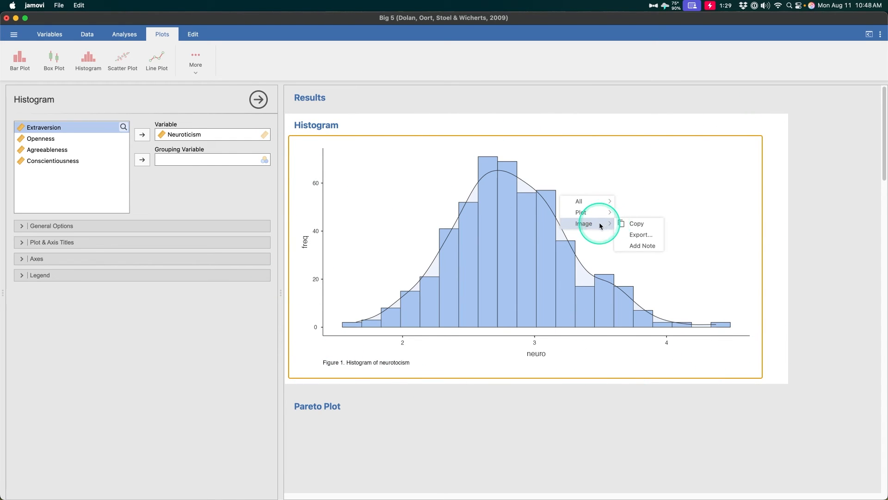
{"action": "left_click", "coordinate": [646, 237]}
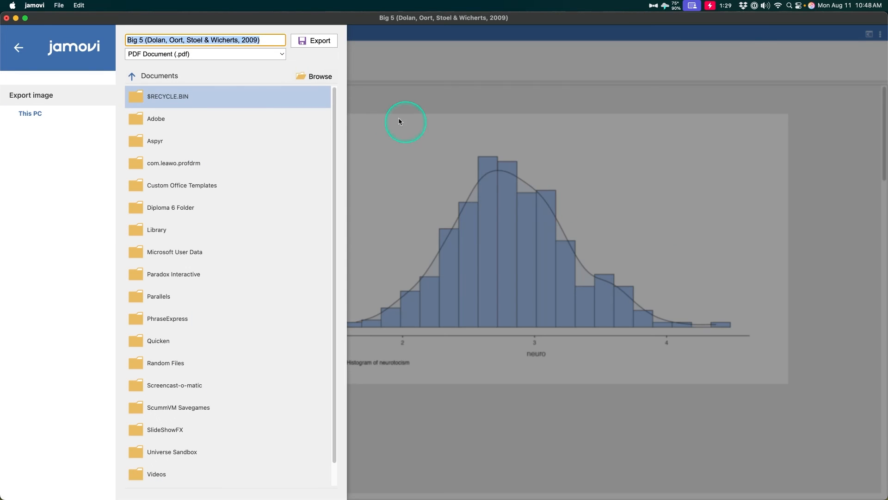
{"action": "left_click", "coordinate": [173, 54]}
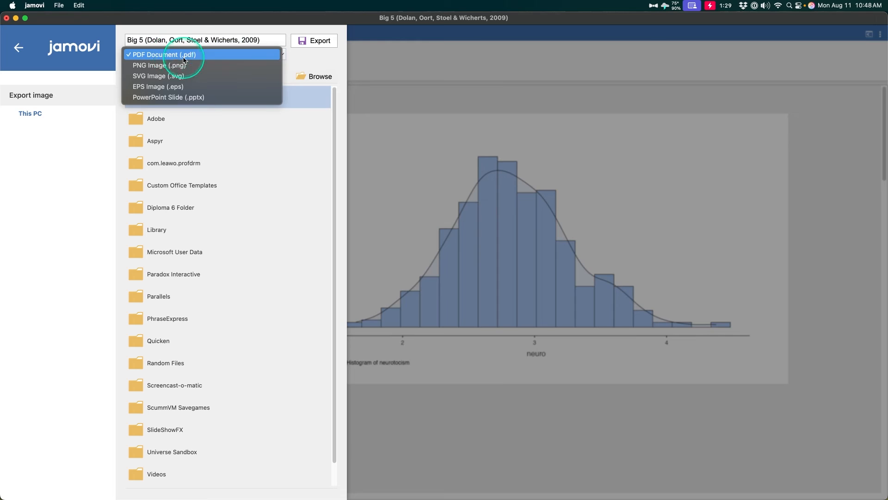
{"action": "left_click", "coordinate": [182, 100]}
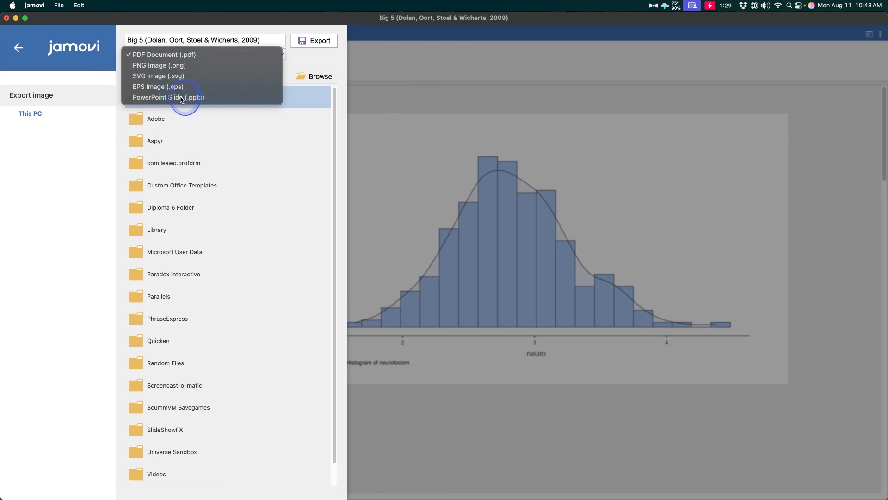
- Save the exported histogram to the Desktop as Untitled.pptx in the PowerPoint Slide format
{"action": "left_click", "coordinate": [319, 78]}
{"action": "left_click", "coordinate": [289, 142]}
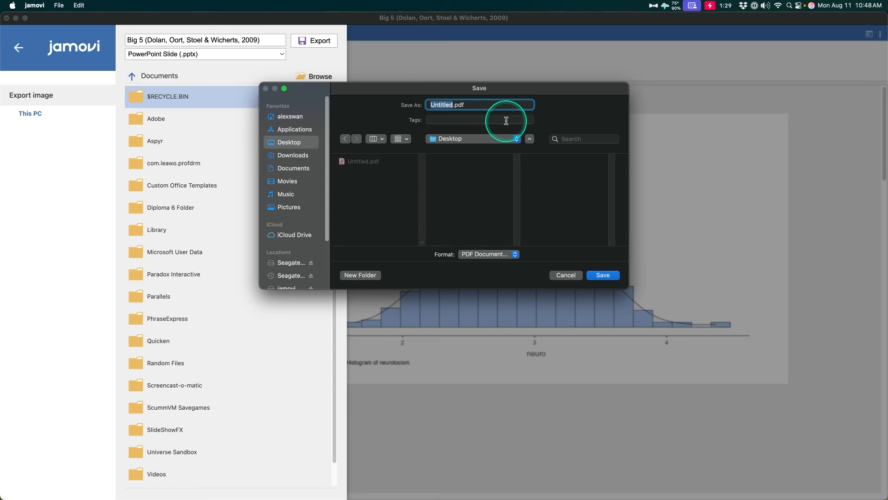
{"action": "left_click", "coordinate": [476, 104]}
{"action": "left_click", "coordinate": [511, 255]}
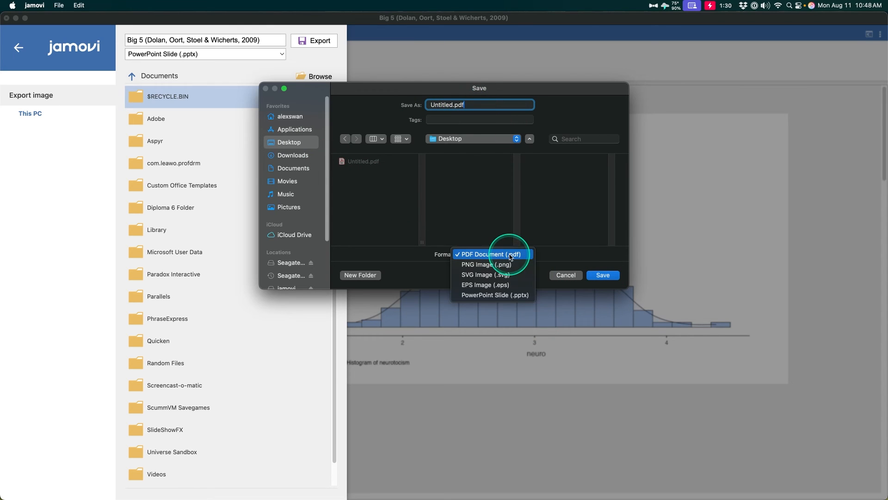
{"action": "left_click", "coordinate": [504, 295]}
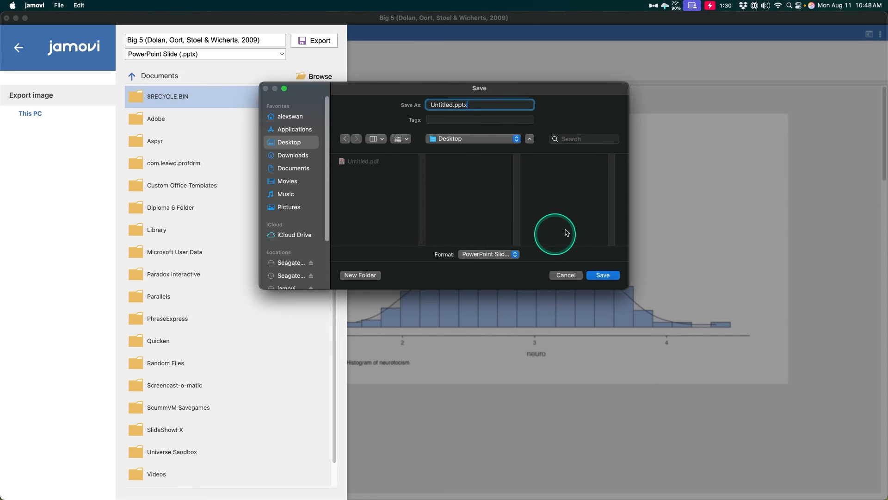
{"action": "left_click", "coordinate": [506, 256]}
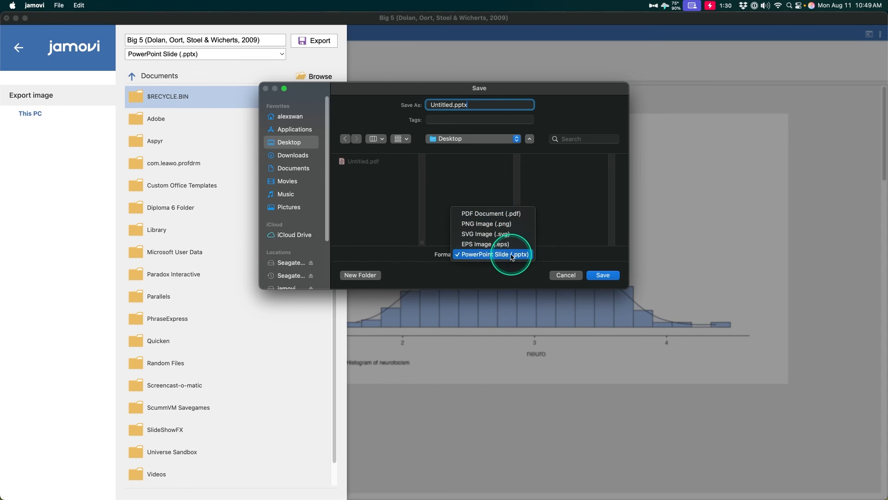
{"action": "left_click", "coordinate": [483, 272]}
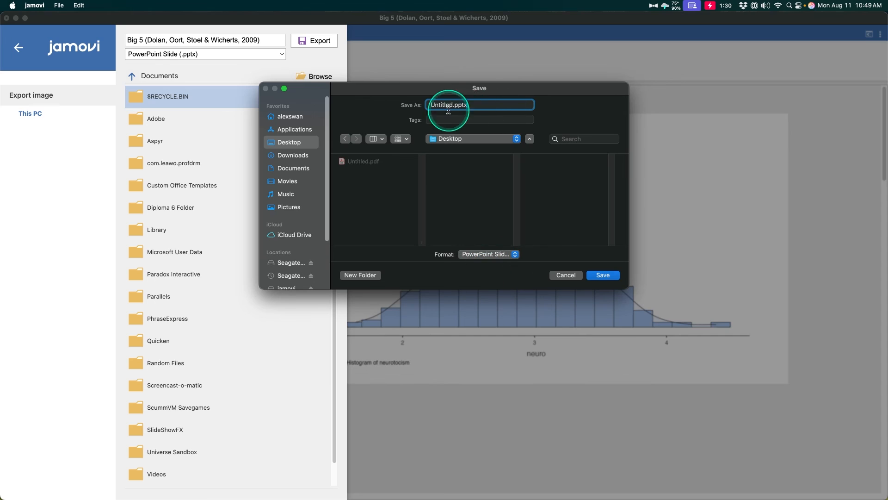
{"action": "left_click", "coordinate": [603, 276]}
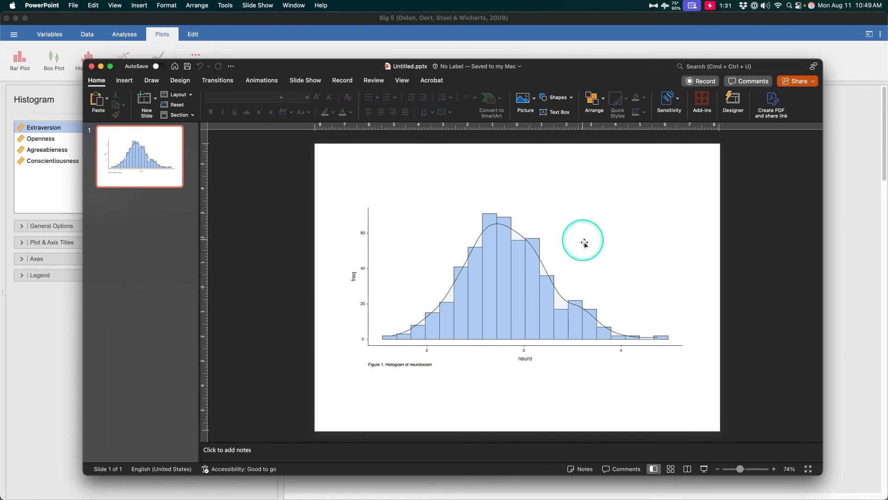
- Switch to PowerPoint, select the exported histogram and move it slightly upward on the slide
{"action": "left_click", "coordinate": [601, 268]}
{"action": "right_click", "coordinate": [601, 268]}
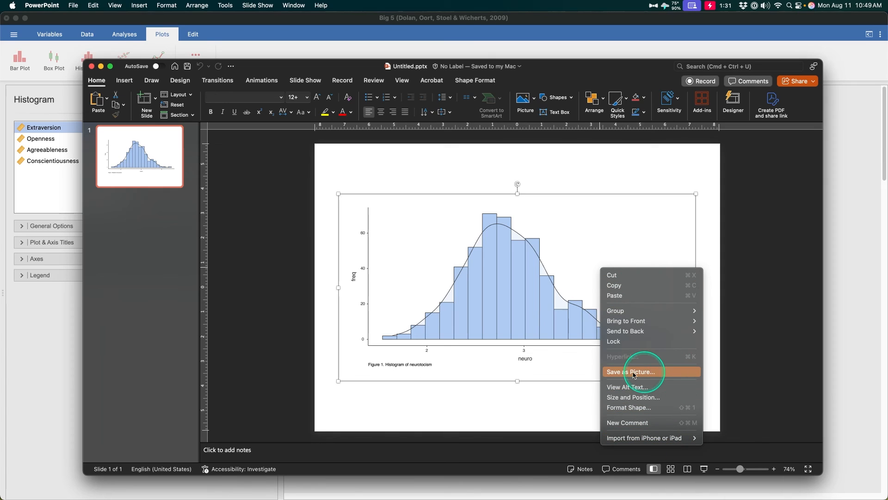
{"action": "left_click", "coordinate": [526, 398]}
{"action": "mouse_move", "coordinate": [565, 329]}
{"action": "left_mouse_down"}
{"action": "mouse_move", "coordinate": [573, 307]}
{"action": "mouse_move", "coordinate": [561, 327]}
{"action": "left_mouse_up"}
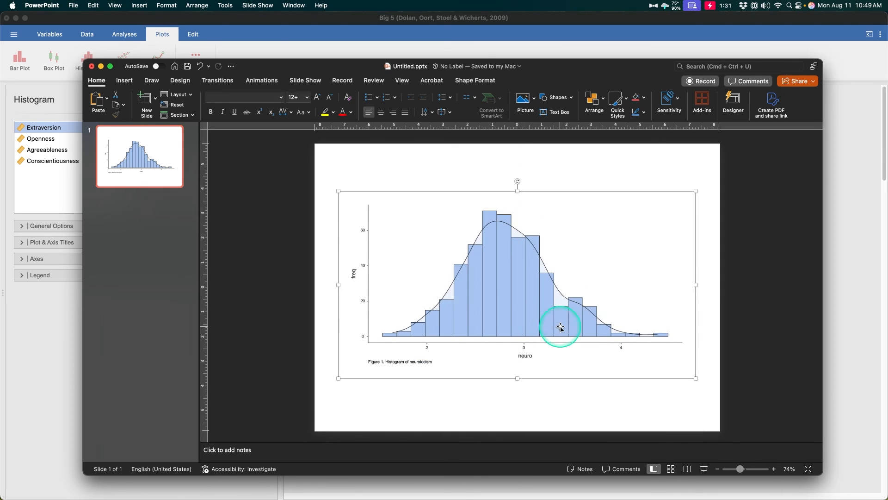
- Apply the dark purple design theme with the magenta accent to the slide and move the histogram just below its banner
{"action": "left_click", "coordinate": [180, 81]}
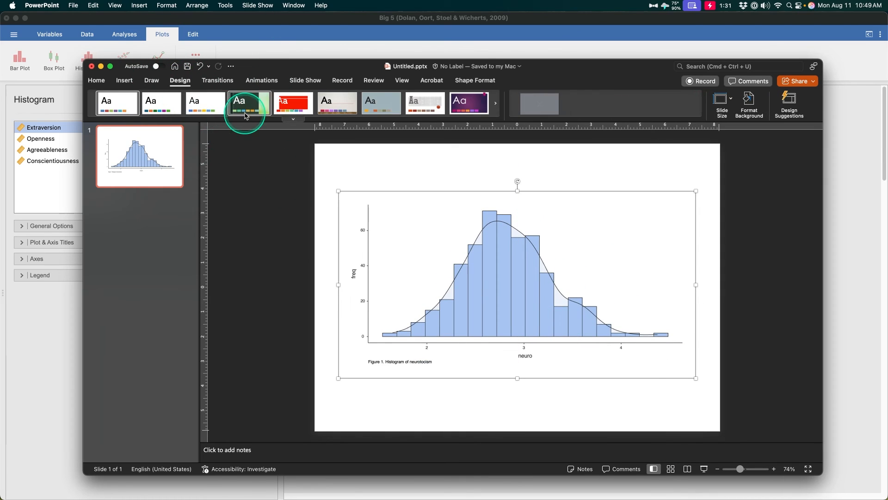
{"action": "left_click", "coordinate": [448, 111]}
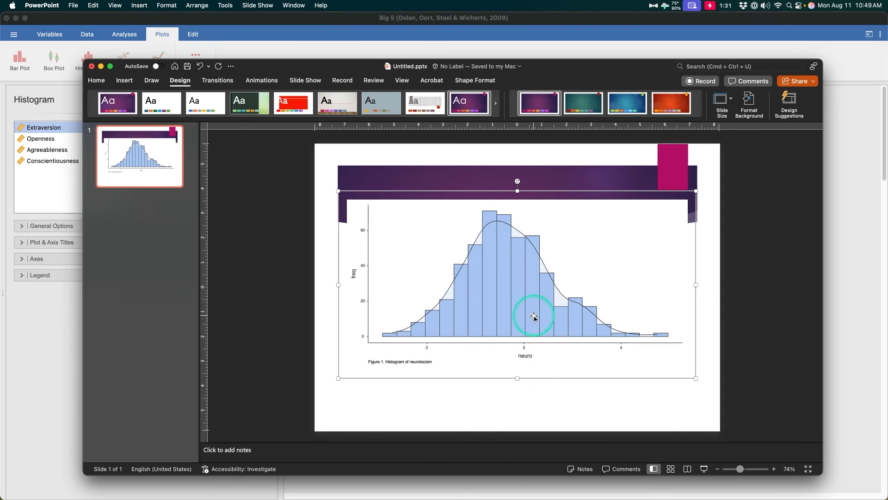
{"action": "left_click_drag", "start_coordinate": [534, 316], "coordinate": [521, 366]}
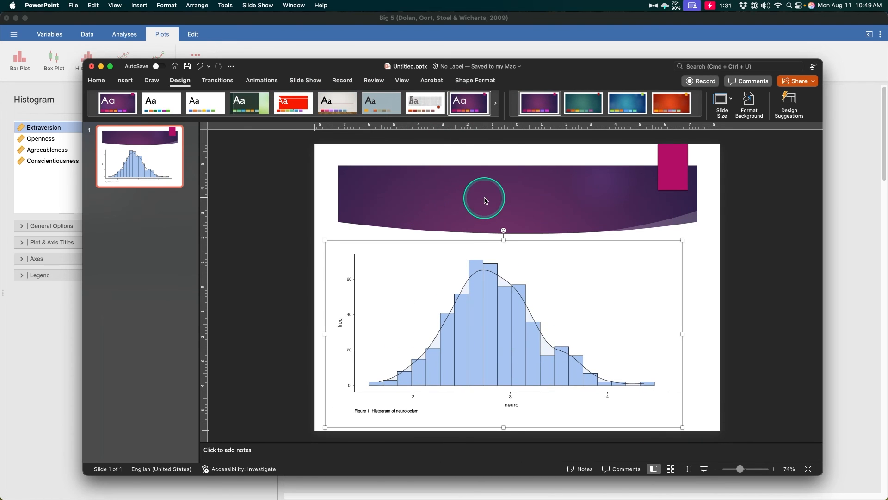
{"action": "left_click_drag", "start_coordinate": [549, 306], "coordinate": [564, 297]}
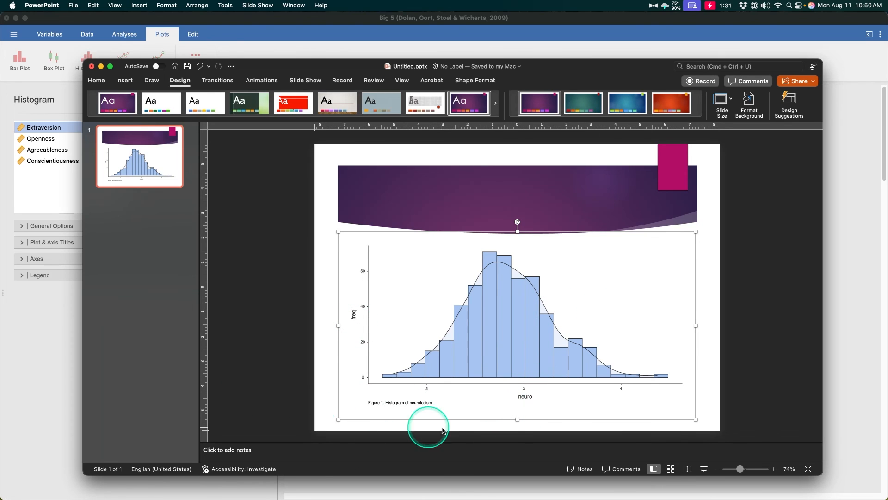
- Stretch the shaded density area wider toward the right and enlarge the histogram's tallest bar in both width and height
{"action": "left_click", "coordinate": [502, 329]}
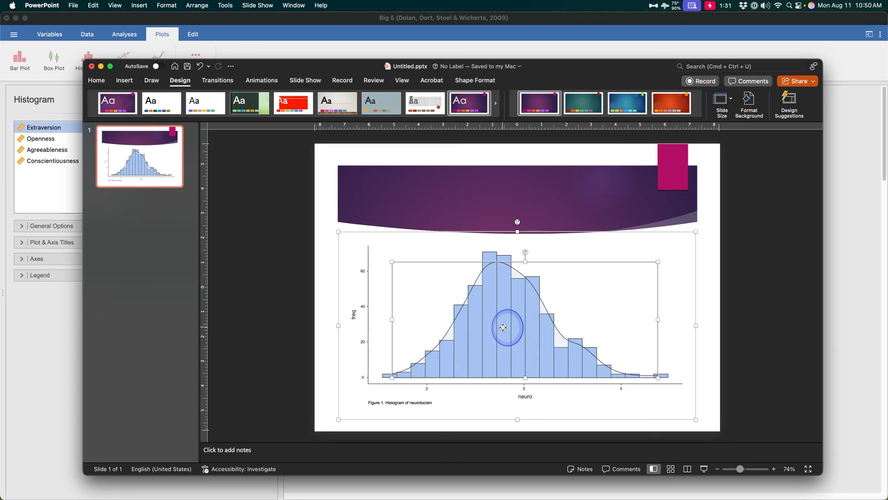
{"action": "left_click_drag", "start_coordinate": [659, 320], "coordinate": [685, 323]}
{"action": "left_click", "coordinate": [484, 257]}
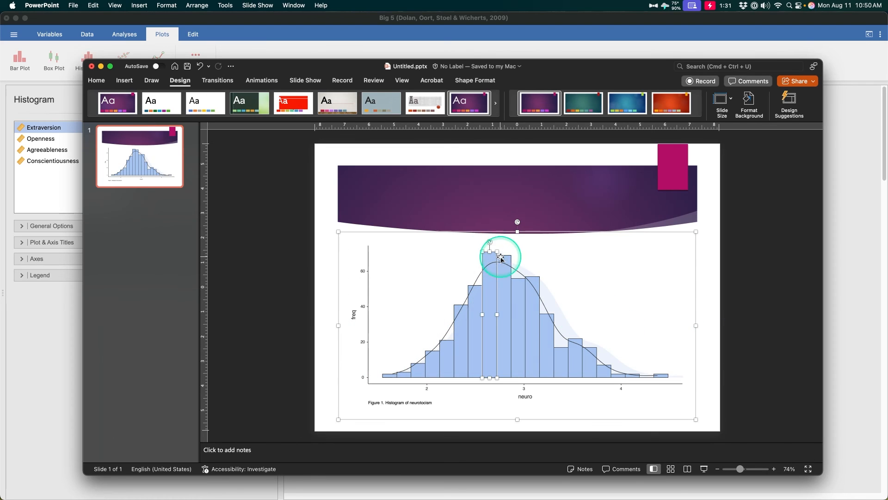
{"action": "left_click_drag", "start_coordinate": [497, 252], "coordinate": [545, 237]}
{"action": "left_click", "coordinate": [596, 351]}
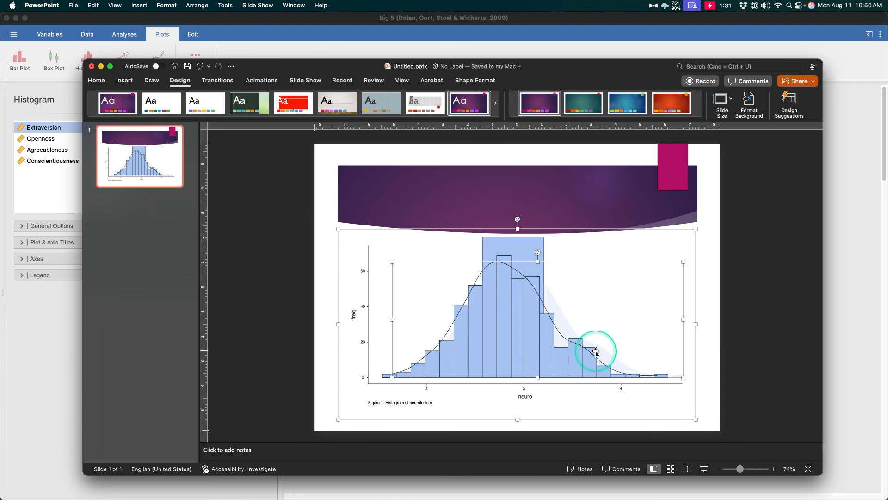
- Enter filler text in the histogram's white background rectangle and move that rectangle away over the slide's upper-right corner
{"action": "left_click", "coordinate": [479, 288]}
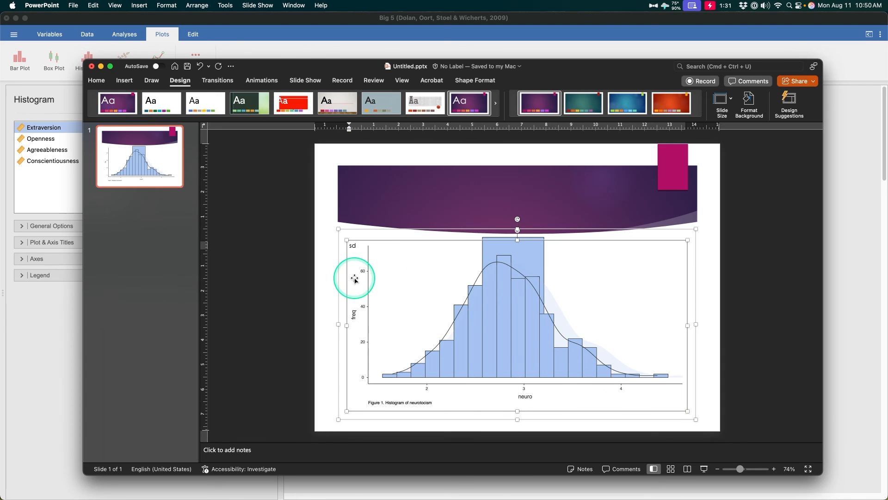
{"action": "left_click", "coordinate": [371, 338]}
{"action": "left_click_drag", "start_coordinate": [413, 373], "coordinate": [714, 173]}
{"action": "left_click", "coordinate": [383, 372]}
{"action": "left_click", "coordinate": [357, 342]}
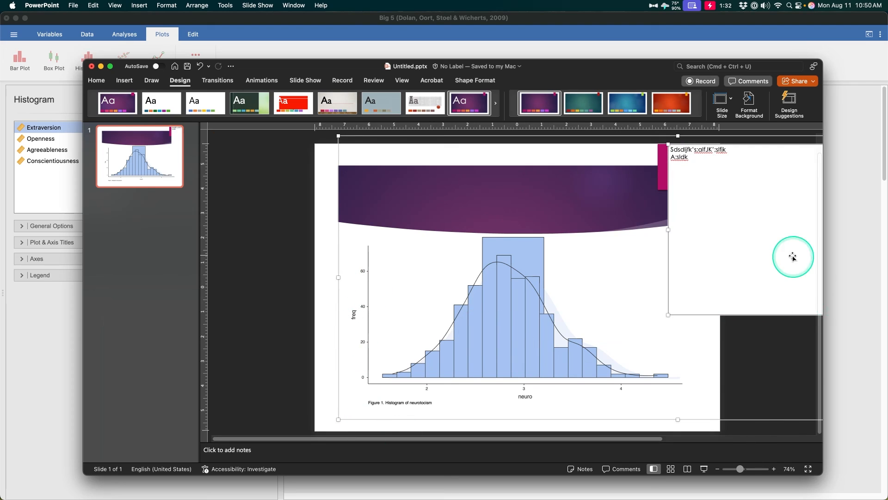